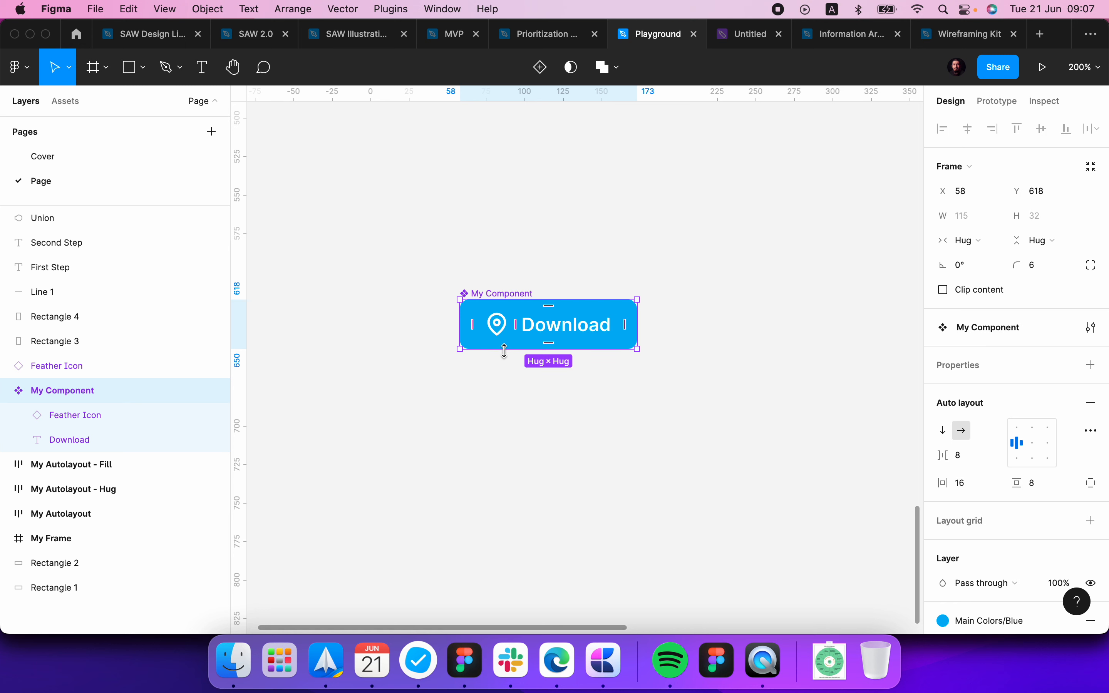
Step: Draw a new frame of about 57 × 27 on the canvas, then cut it and paste it inside My Component
click(574, 420)
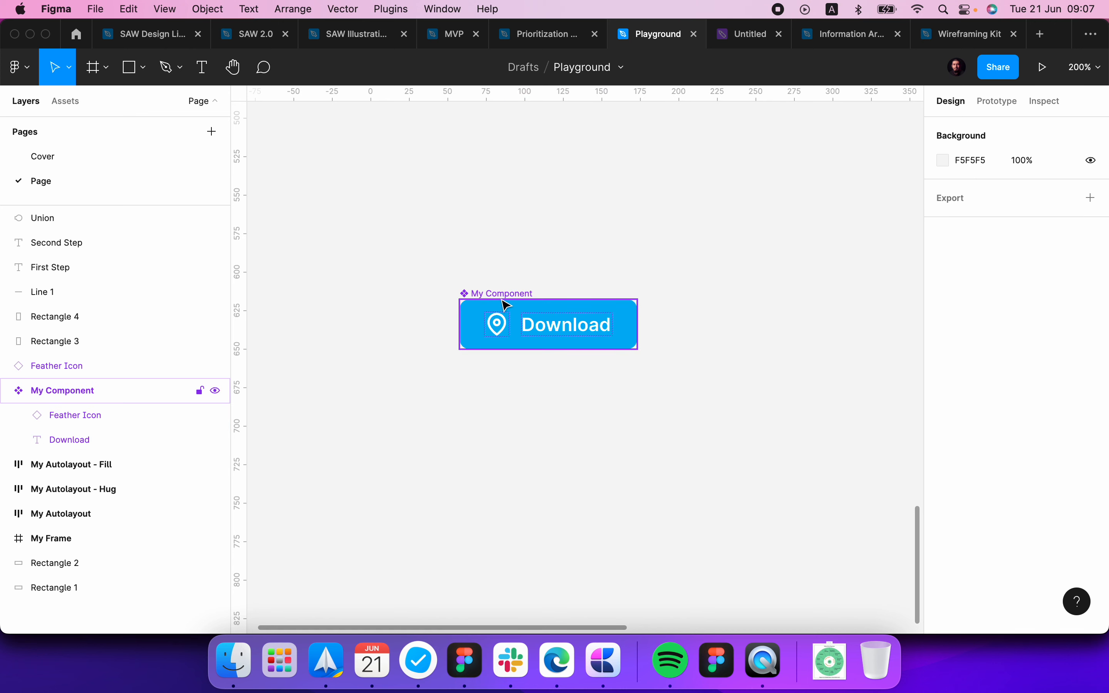
key(f)
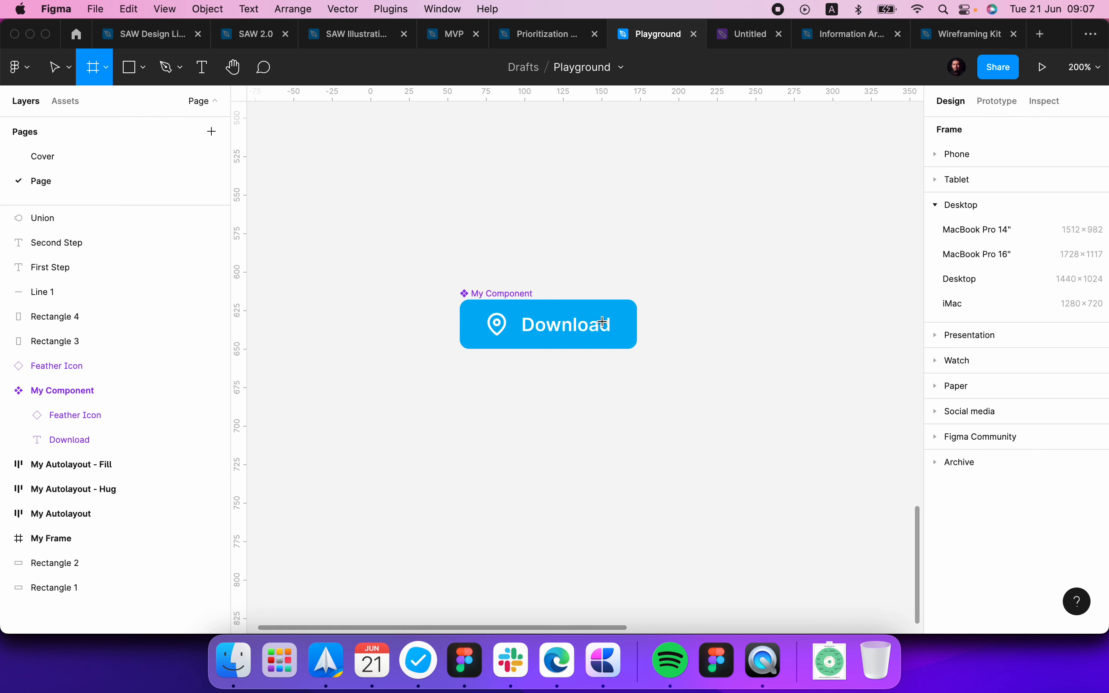
mouse_move(478, 384)
mouse_down()
mouse_move(567, 426)
mouse_move(537, 341)
mouse_up()
key(Delete)
click(537, 340)
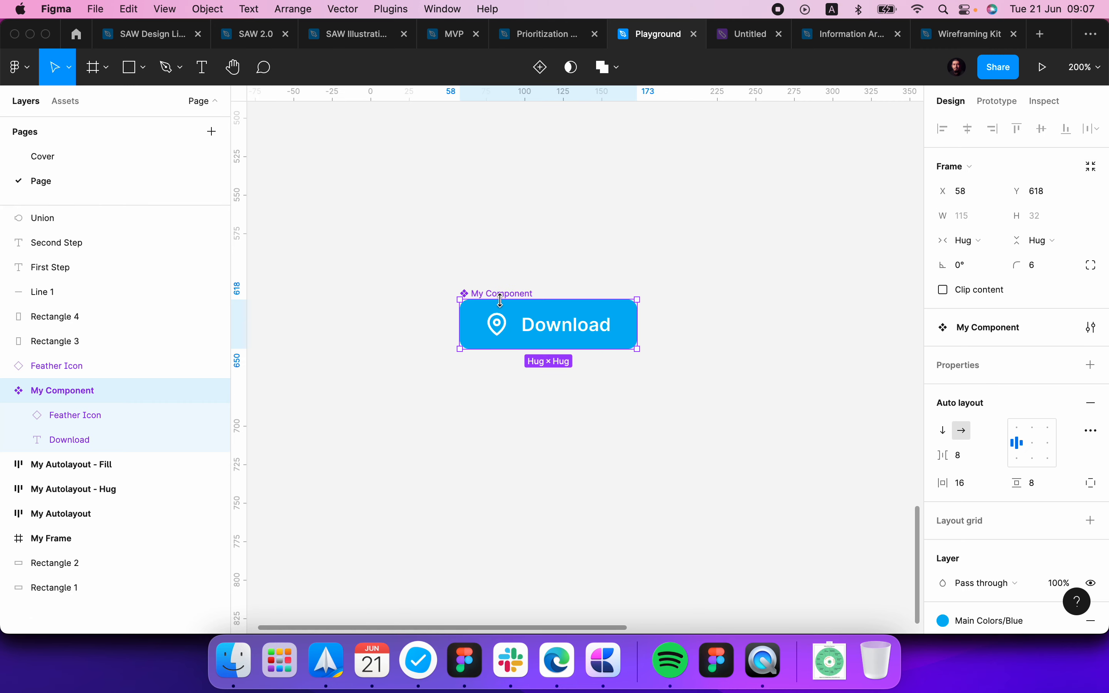
key(ctrl+v)
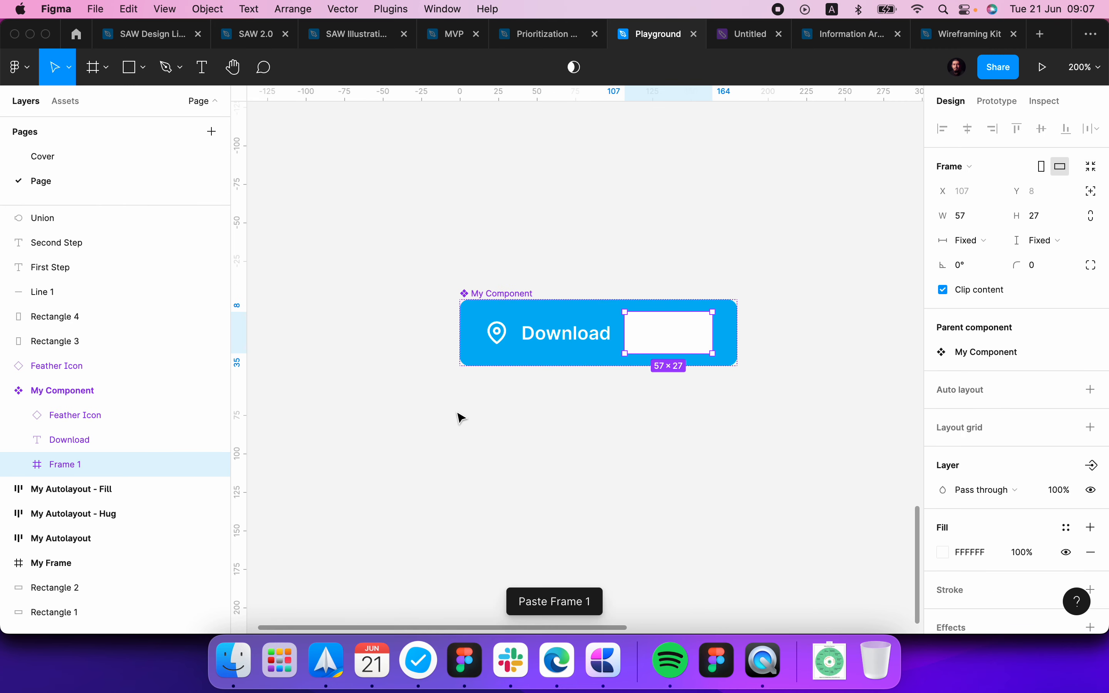
Step: Remove the Main Colors/Blue fill from My Component
click(111, 395)
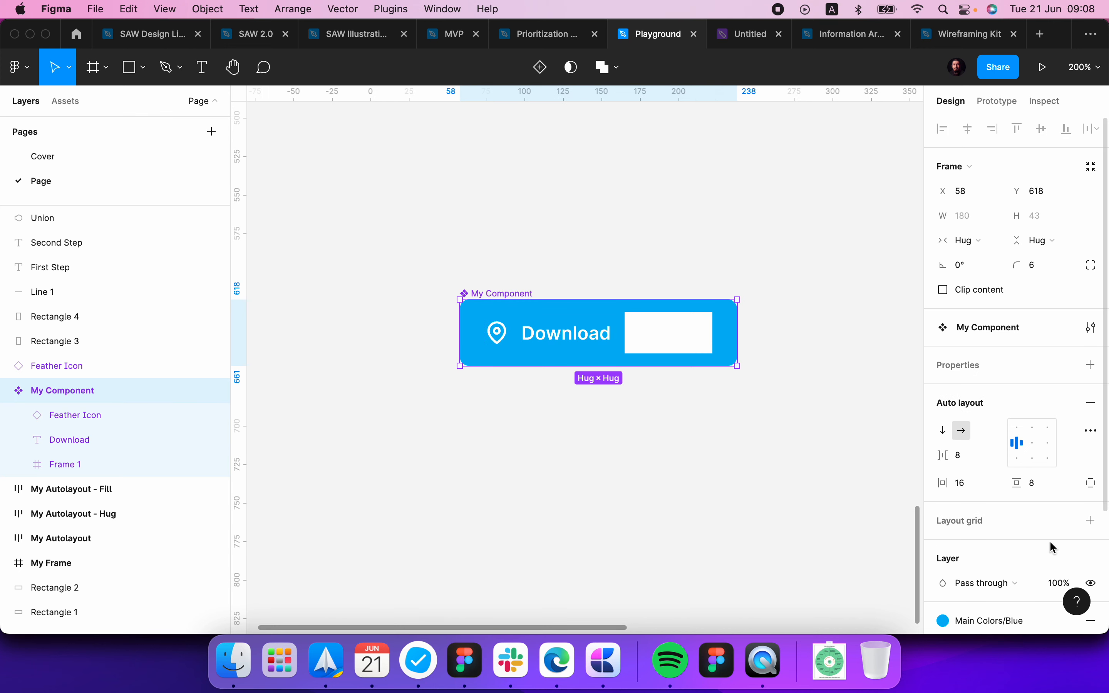
scroll(1054, 548, down, 3)
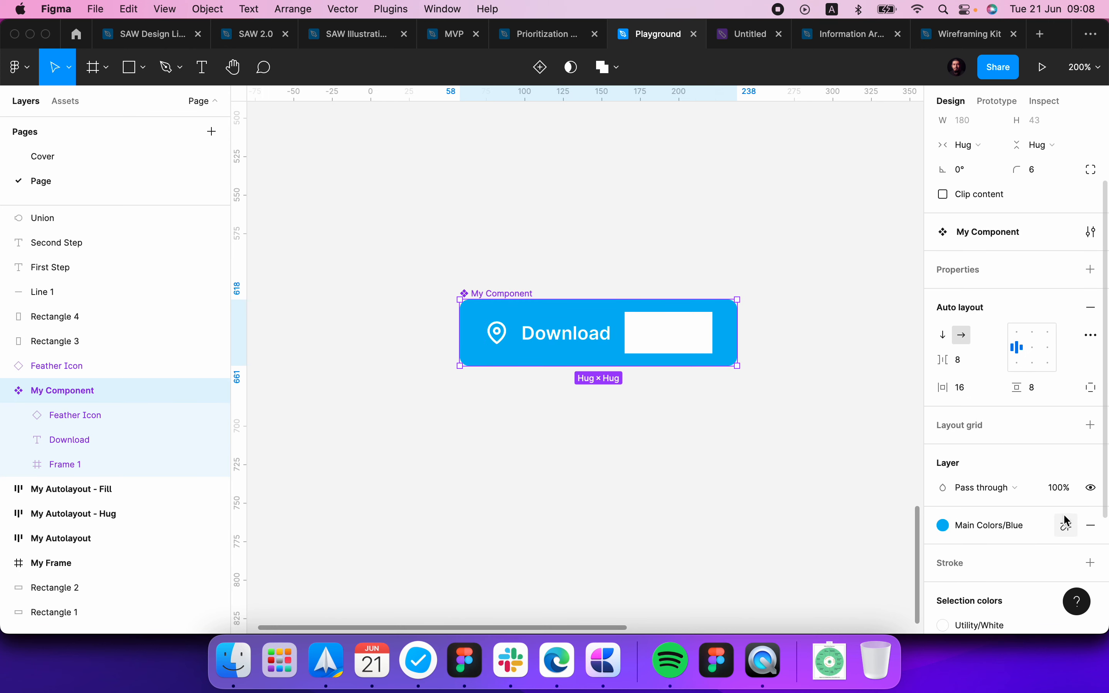
click(1093, 526)
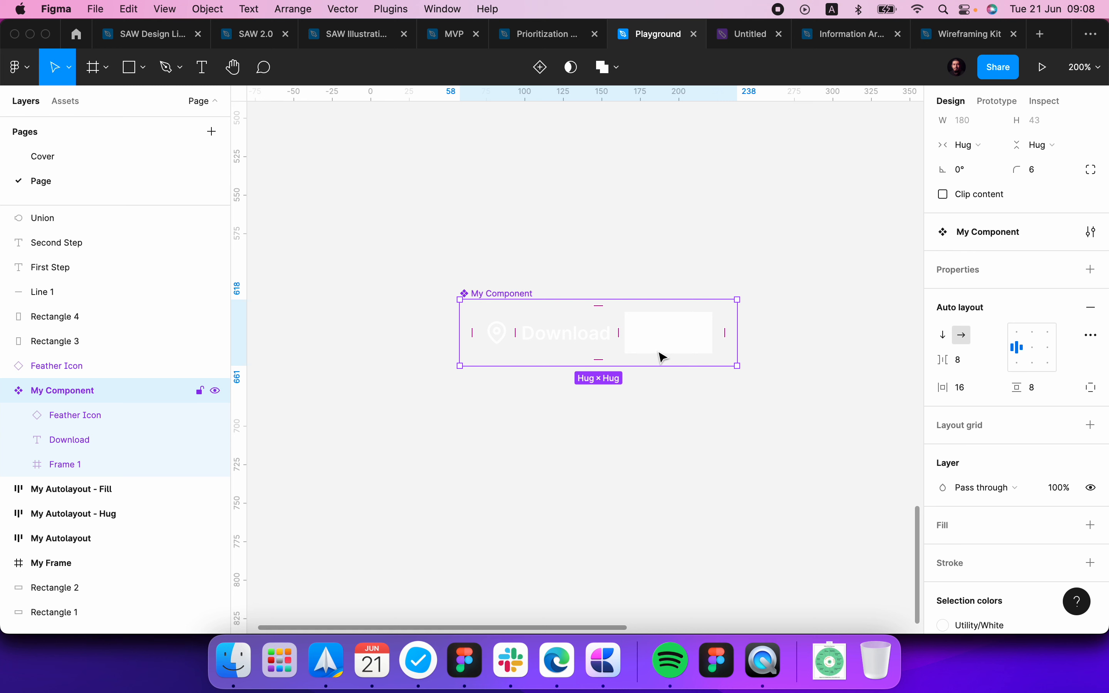
Step: Rename the pasted frame inside My Component as "Straight corner"
double_click(66, 468)
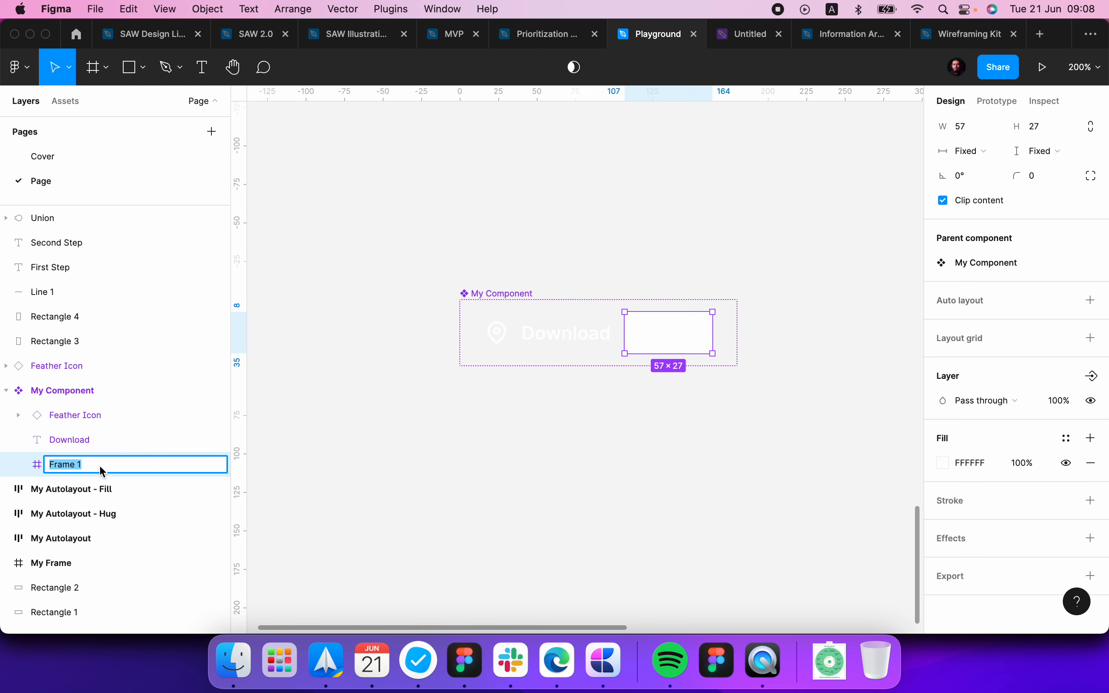
text(Straight corner)
key(Return)
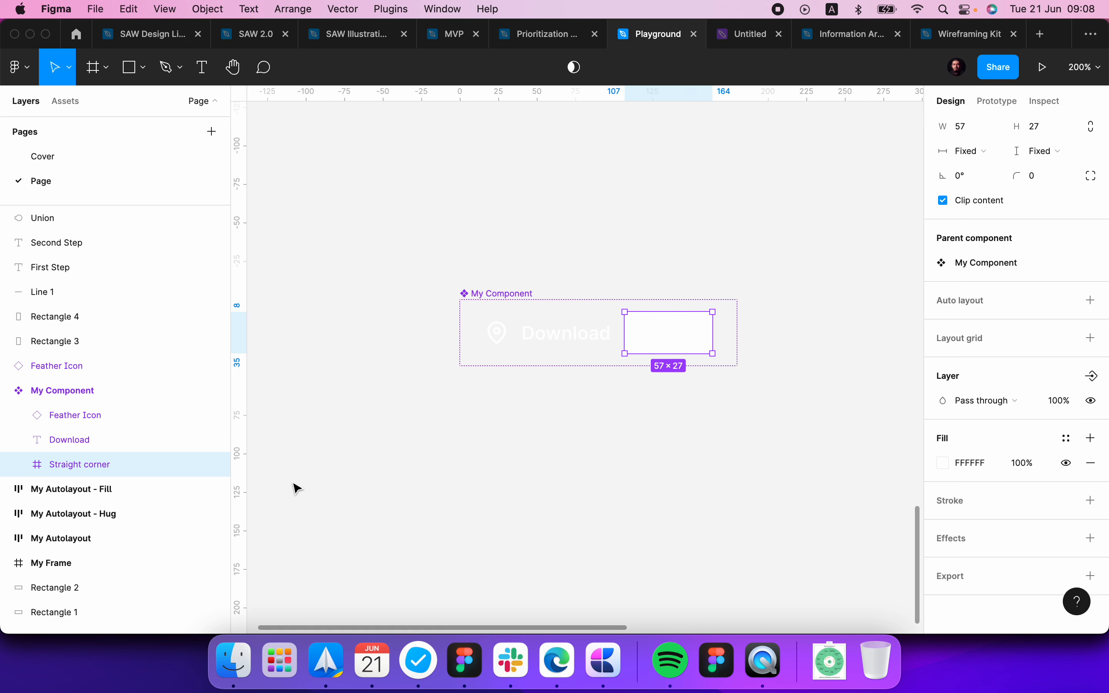
Step: Give the Straight corner frame absolute position and fit it over the whole component at 115 × 32, X 0, Y 0
scroll(1025, 279, up, 4)
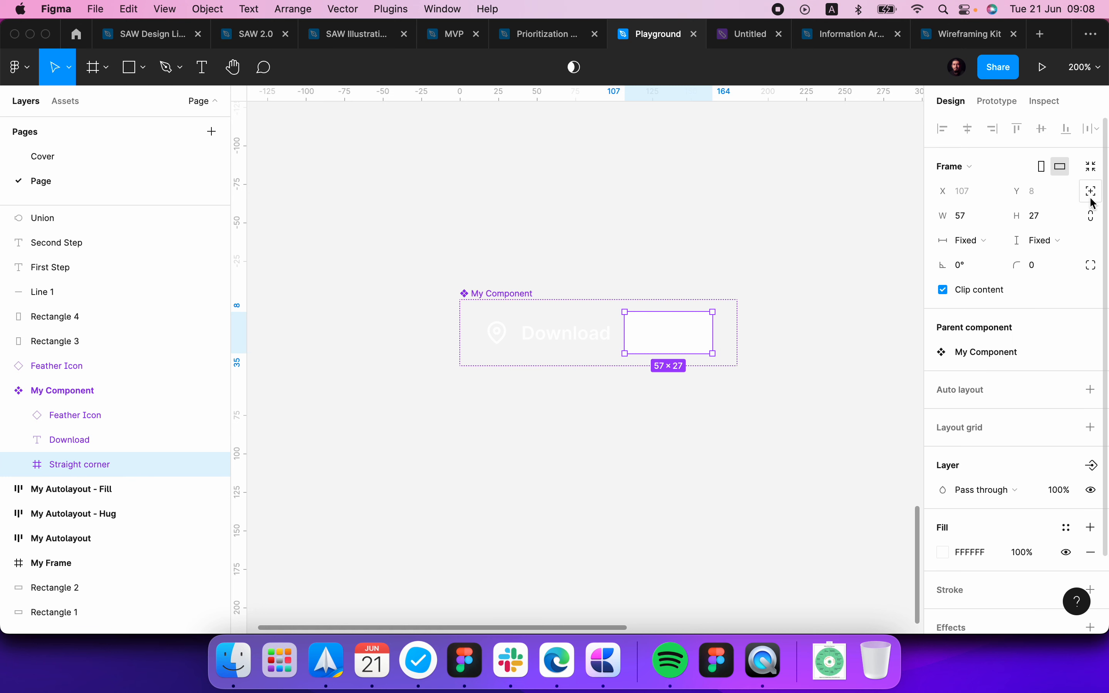
click(1091, 198)
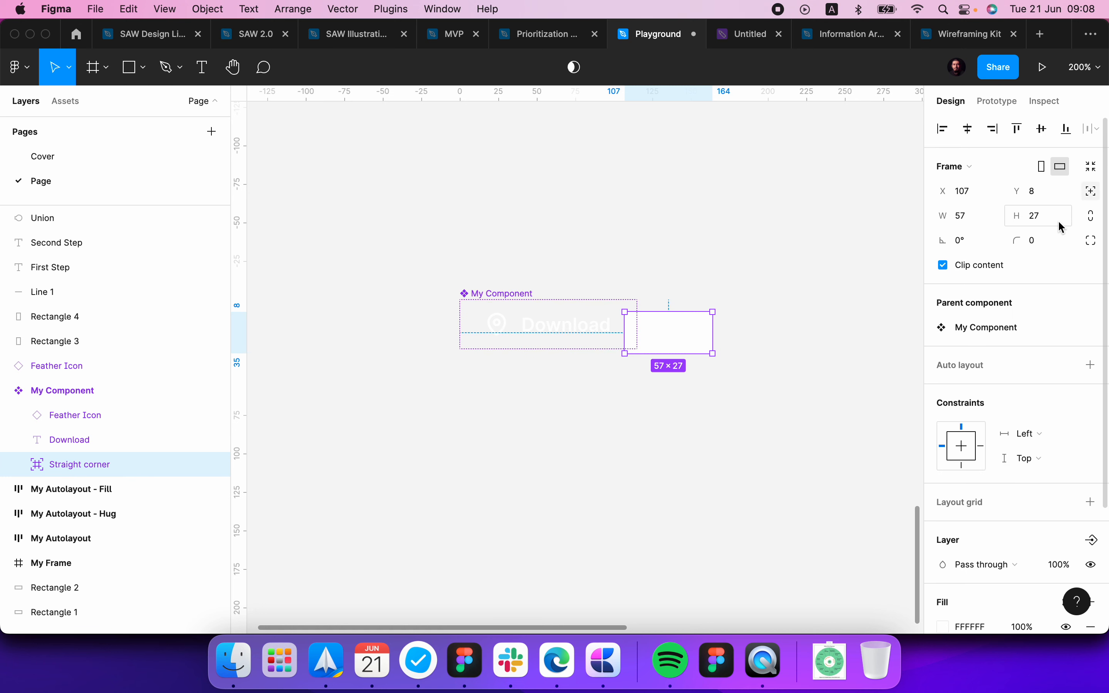
drag(683, 347, 490, 299)
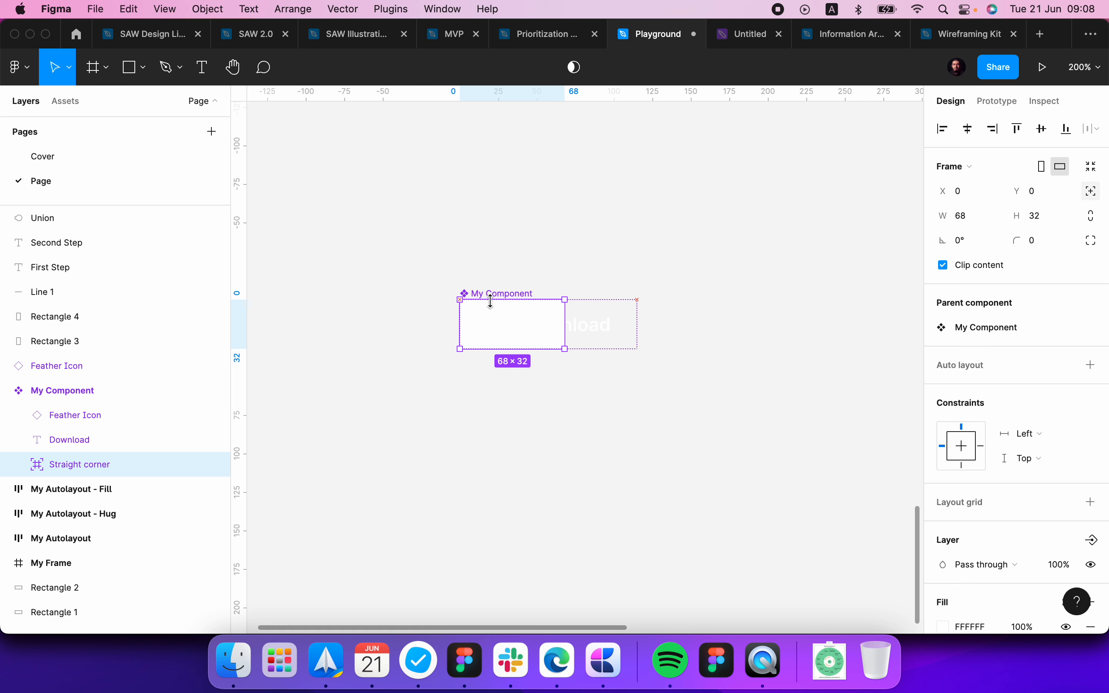
drag(565, 331, 637, 331)
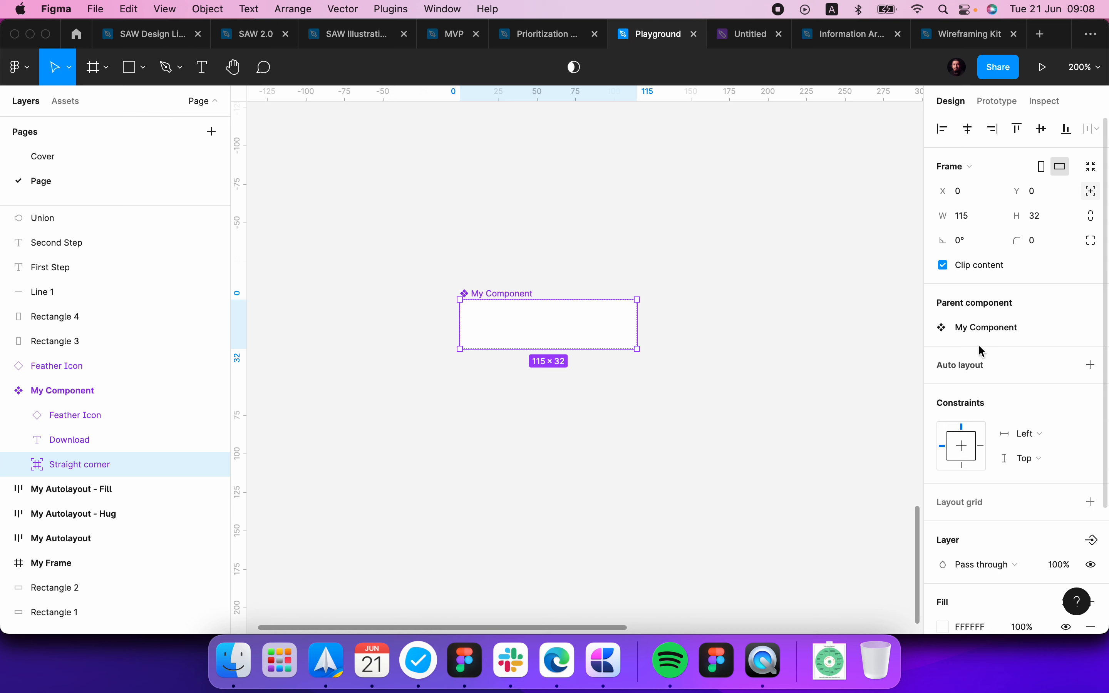
Step: Set both the vertical and horizontal constraints of the Straight corner frame to Scale
click(1029, 465)
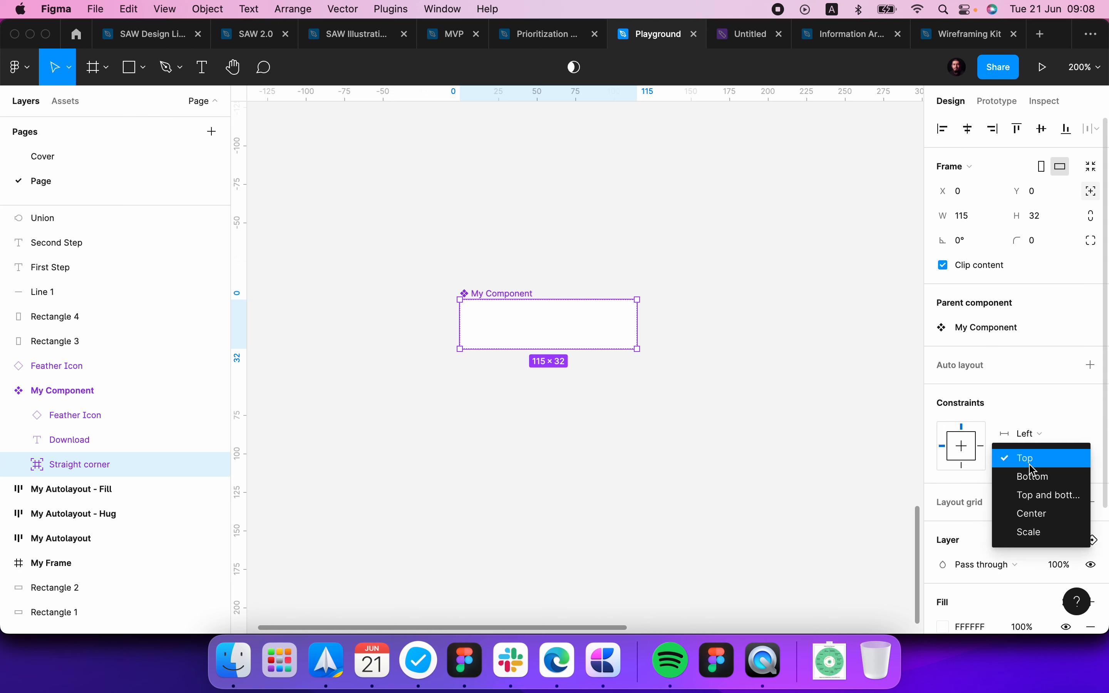
click(1040, 536)
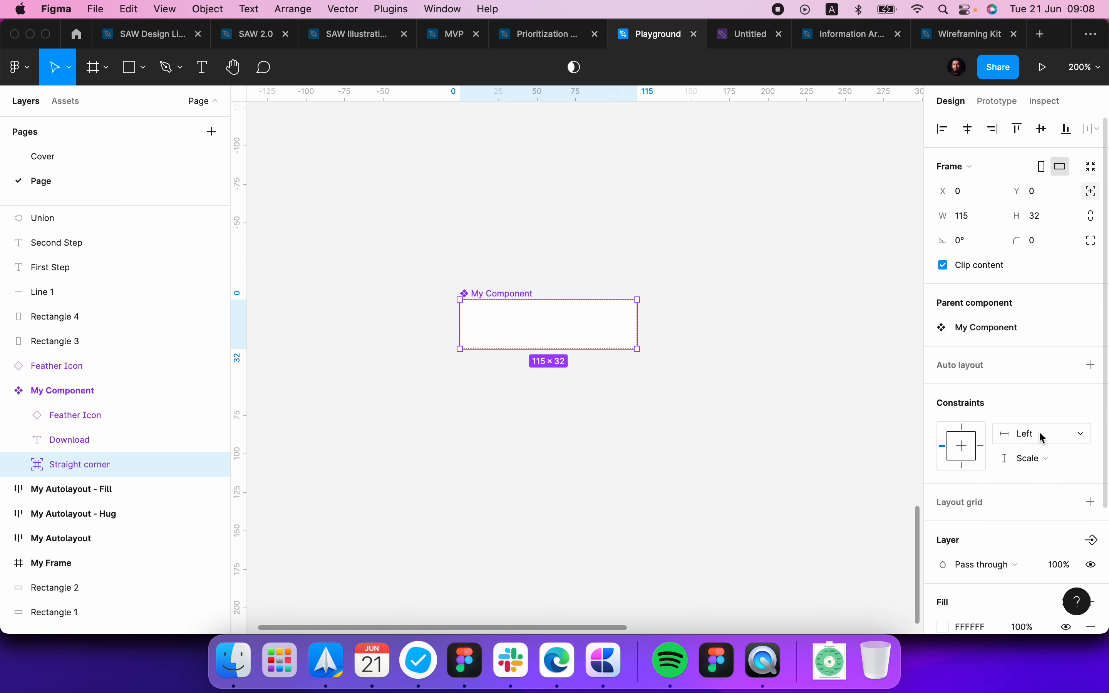
click(1040, 433)
click(1030, 506)
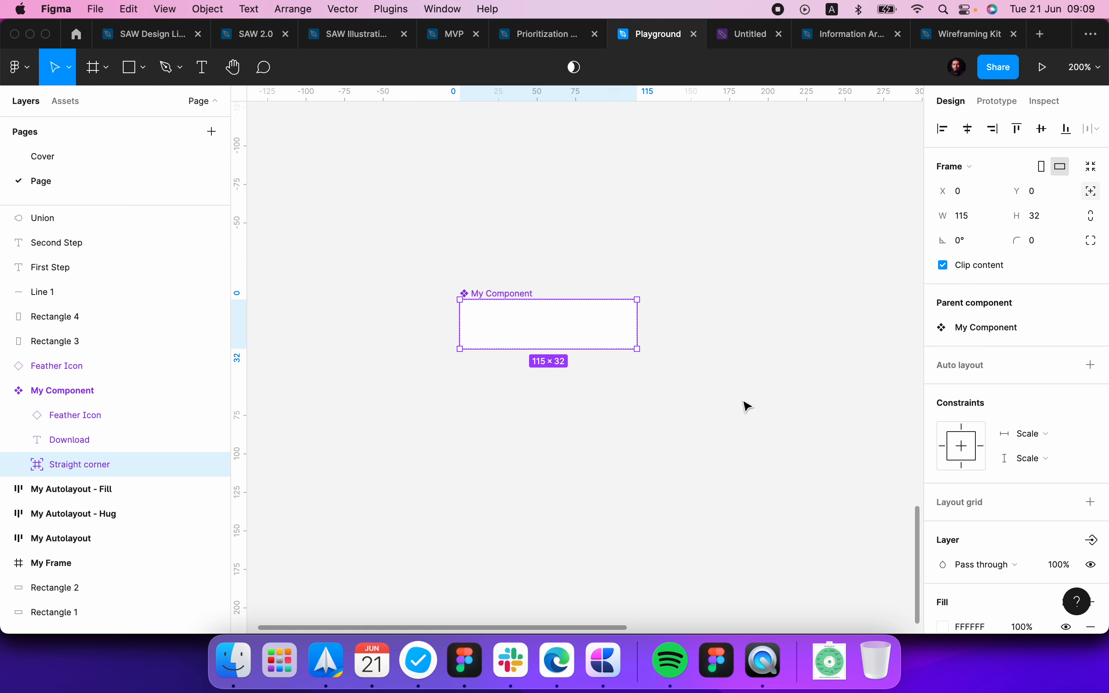
click(1040, 248)
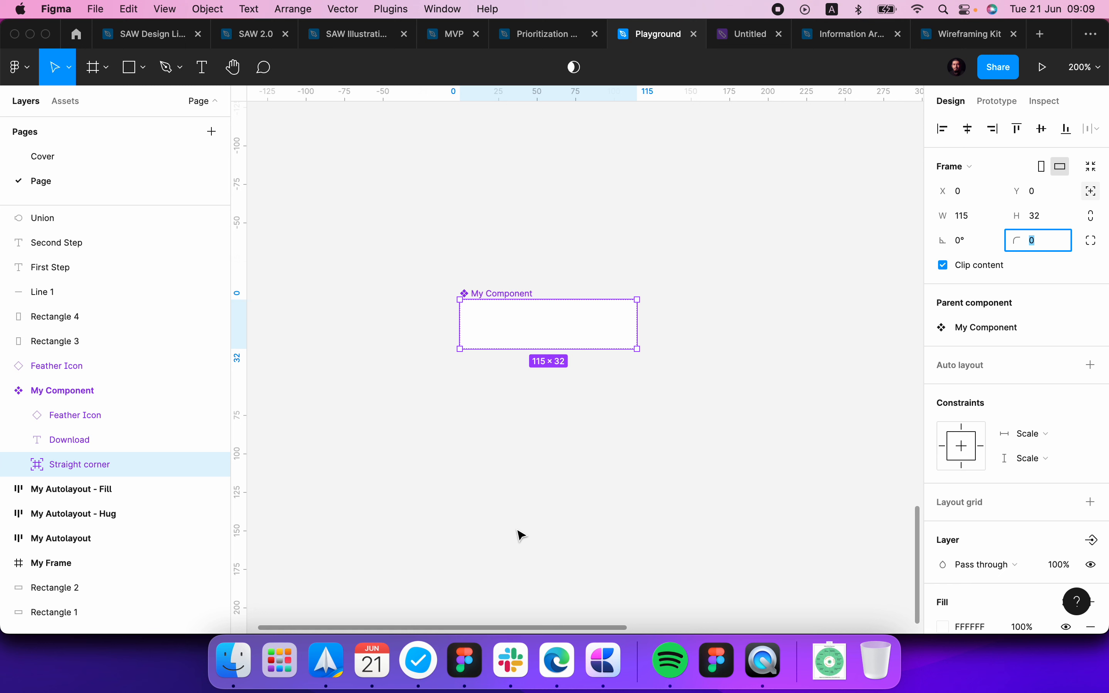
Step: Duplicate the Straight corner frame and rename the copy "Rounded corner"
key(super+d)
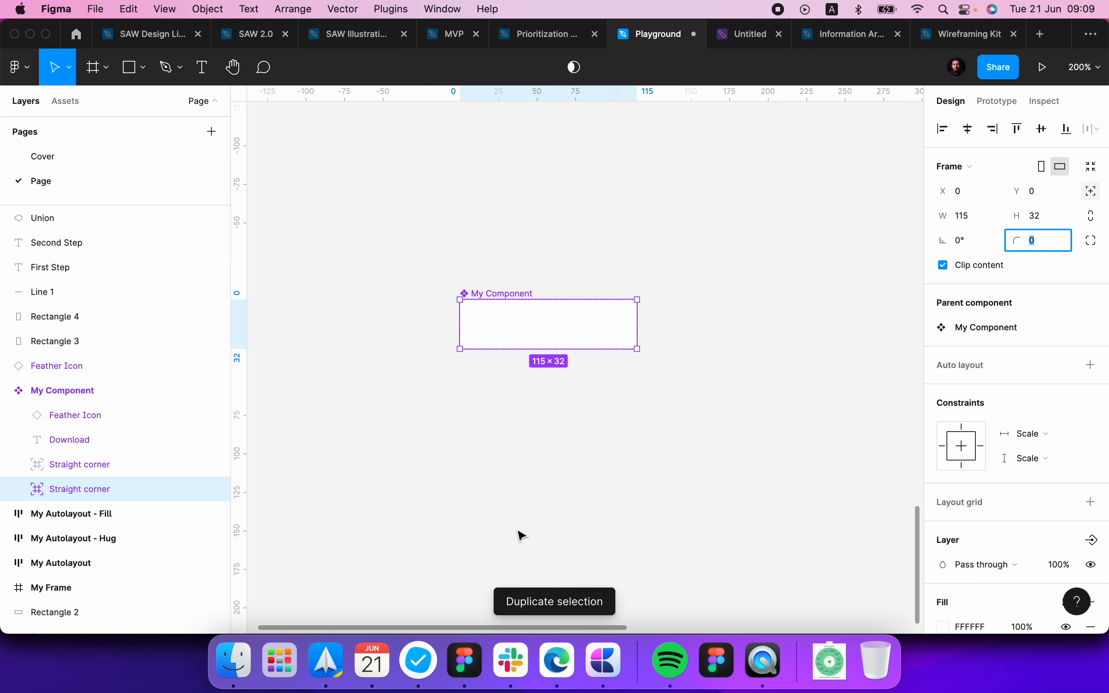
double_click(67, 488)
text(Rounded)
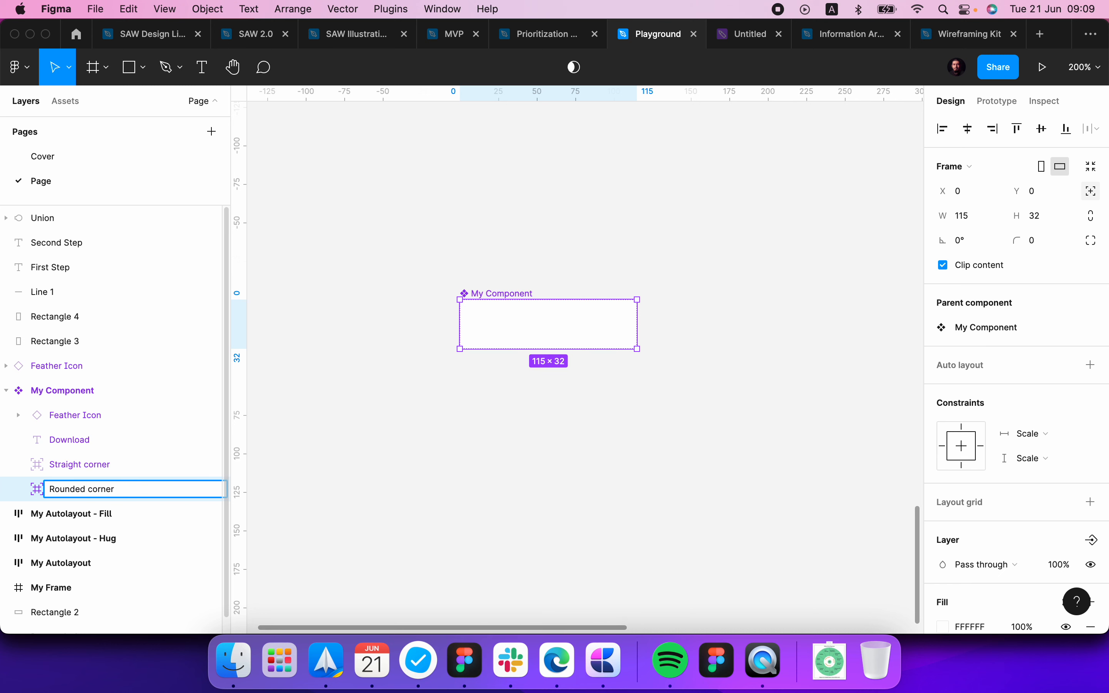
key(Return)
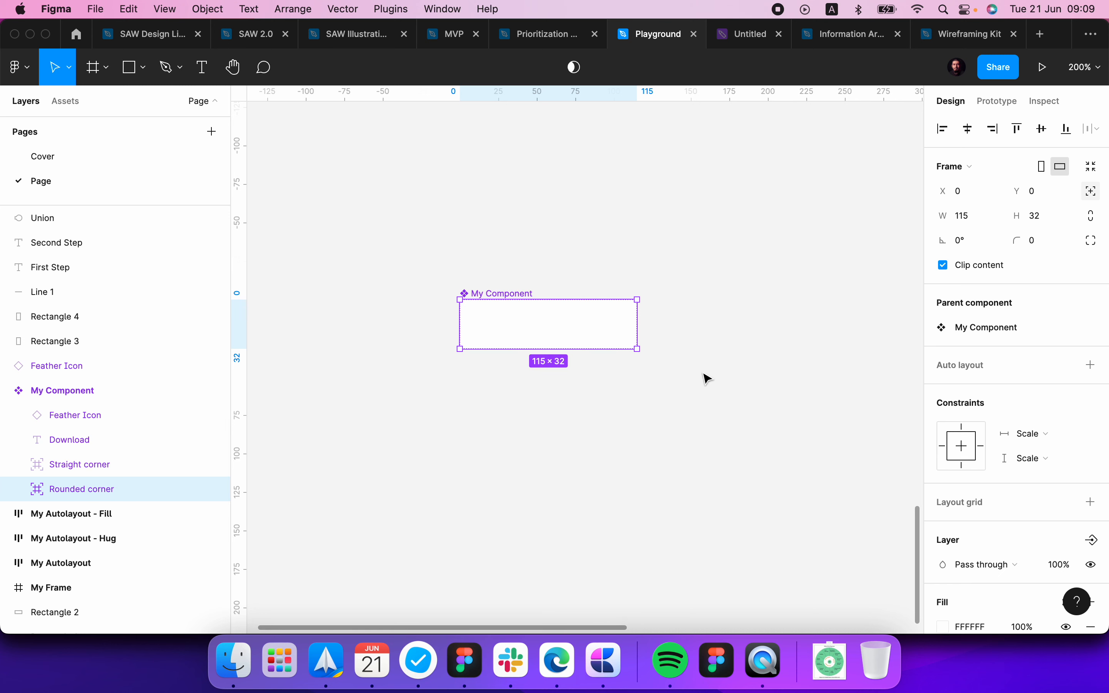
Step: Set the Rounded corner frame's corner radius to 8 and hide the Straight corner frame
scroll(985, 502, down, 5)
scroll(1026, 298, up, 3)
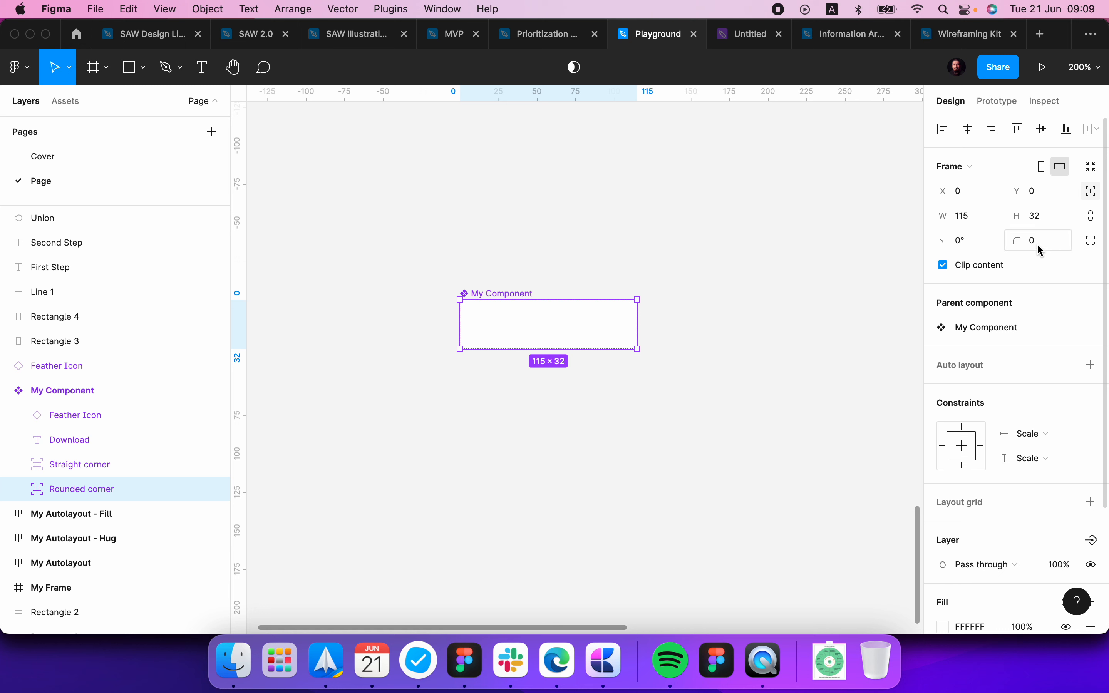
click(1039, 243)
text(8)
key(Return)
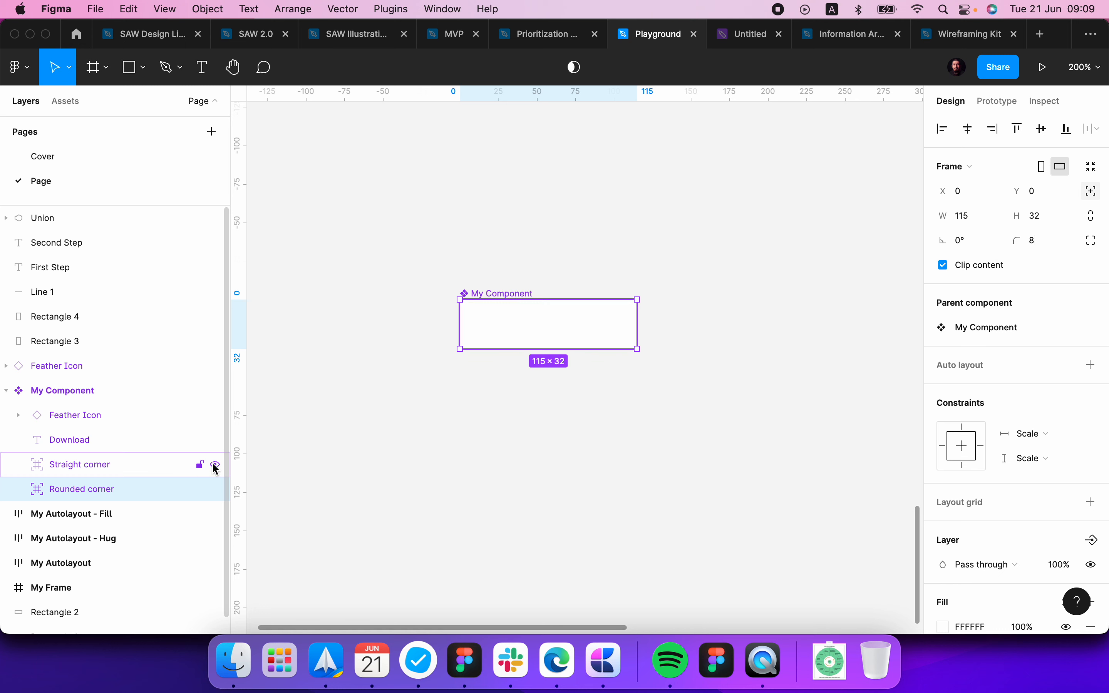
click(215, 466)
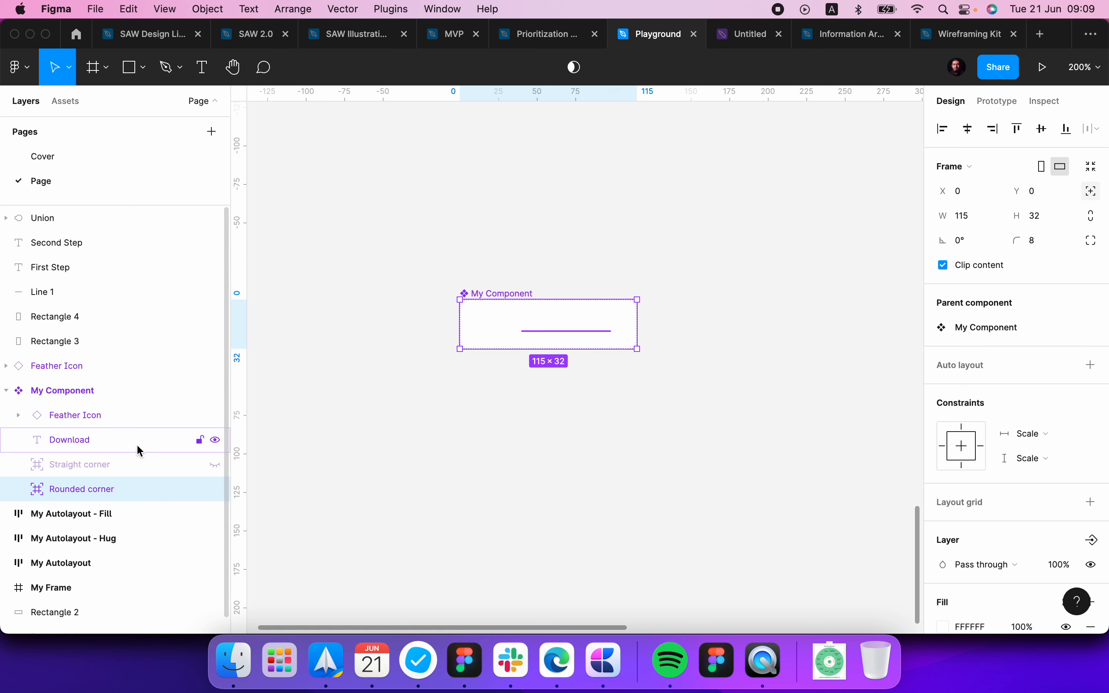
Step: Change the fill of both the Straight corner and Rounded corner frames to red CF0000
shift+click(97, 464)
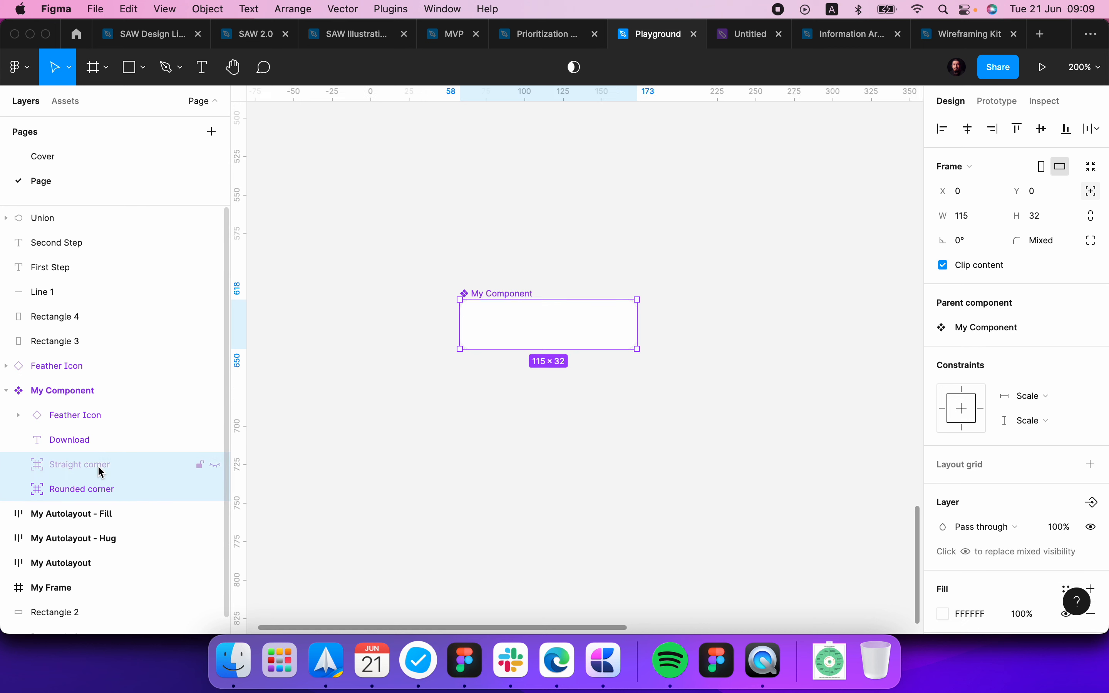
scroll(998, 513, down, 3)
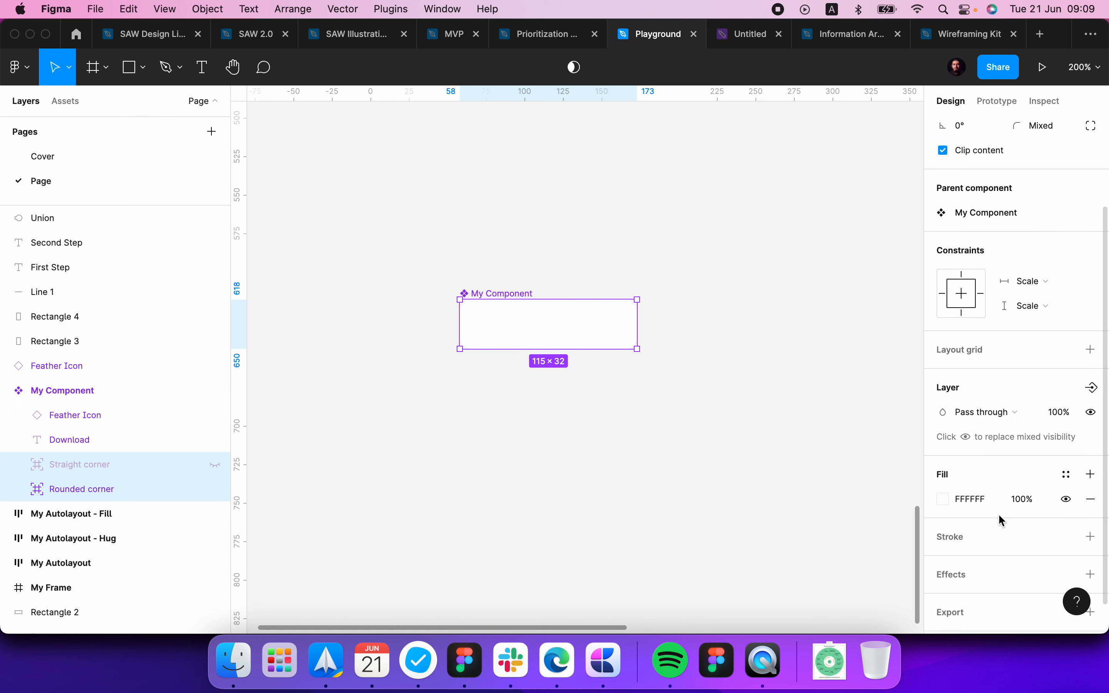
click(1067, 475)
key(Escape)
click(944, 499)
click(832, 495)
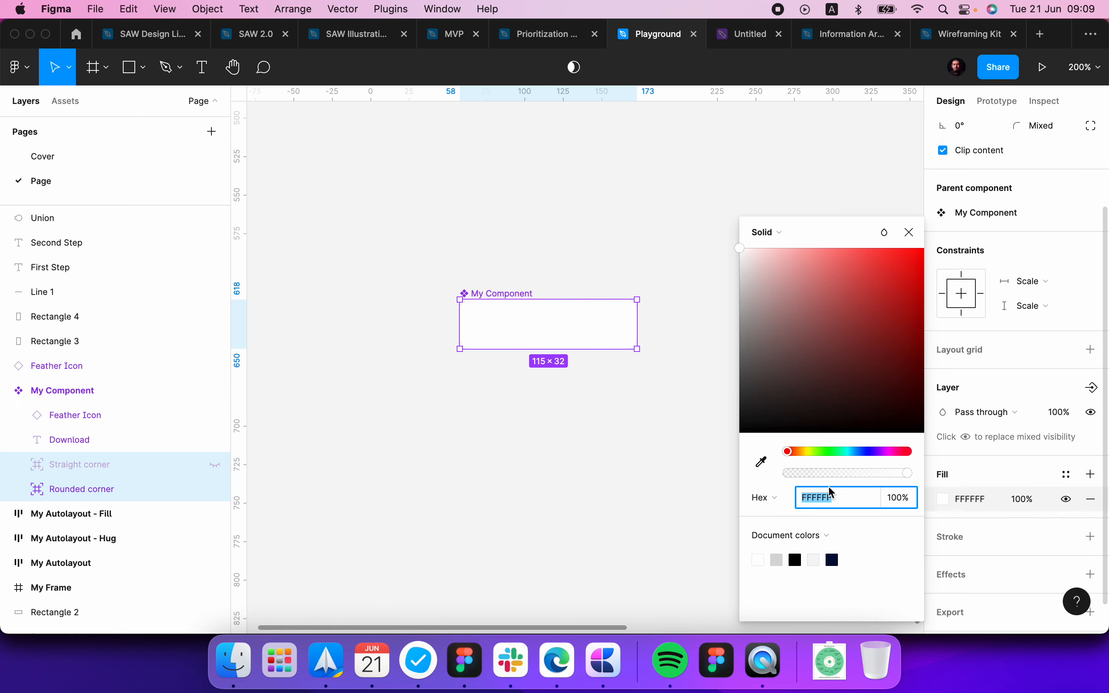
click(901, 305)
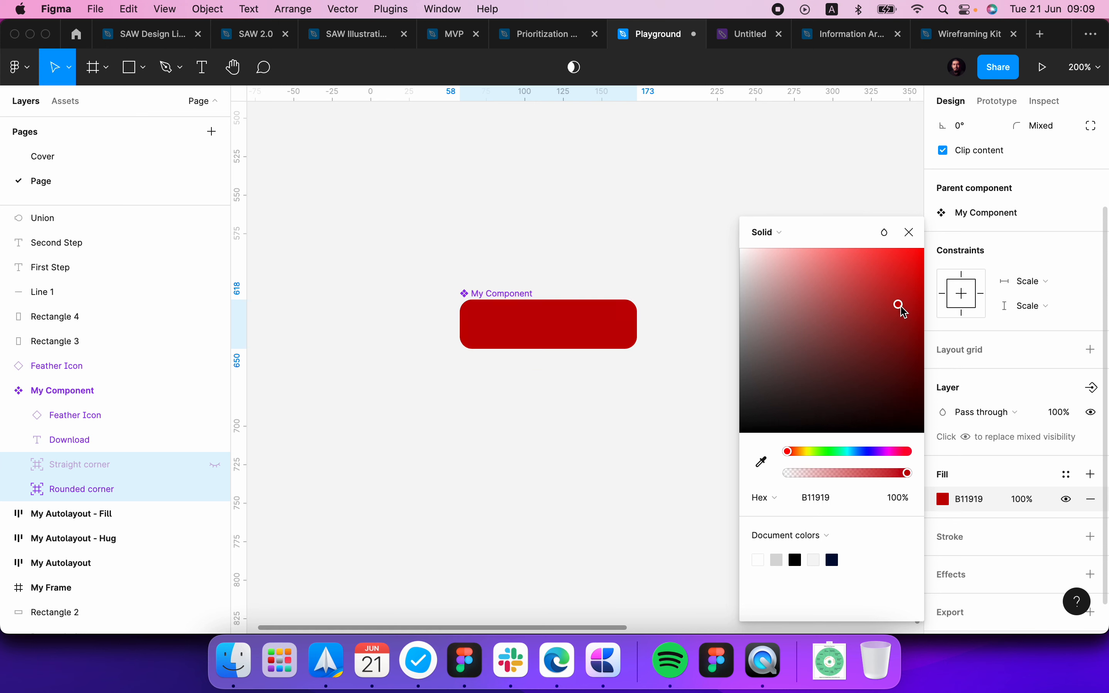
drag(904, 312, 924, 284)
click(559, 471)
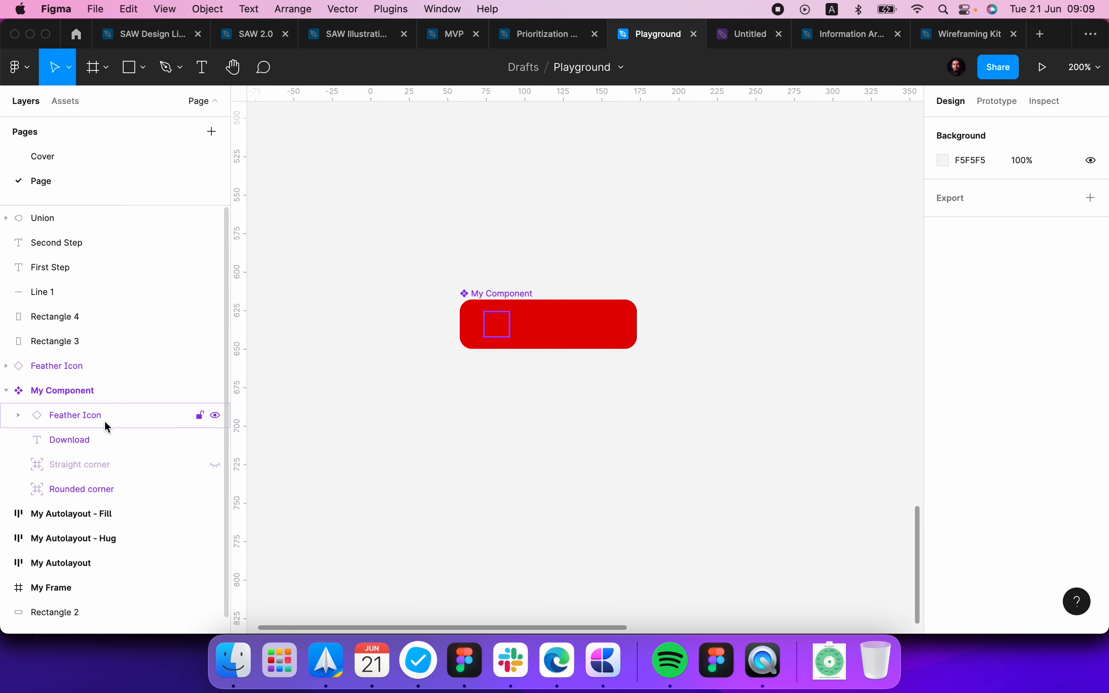
Step: Reorder the Feather Icon and Download layers below Rounded corner in My Component's layer list, keeping them outside that frame
click(95, 433)
shift+click(73, 415)
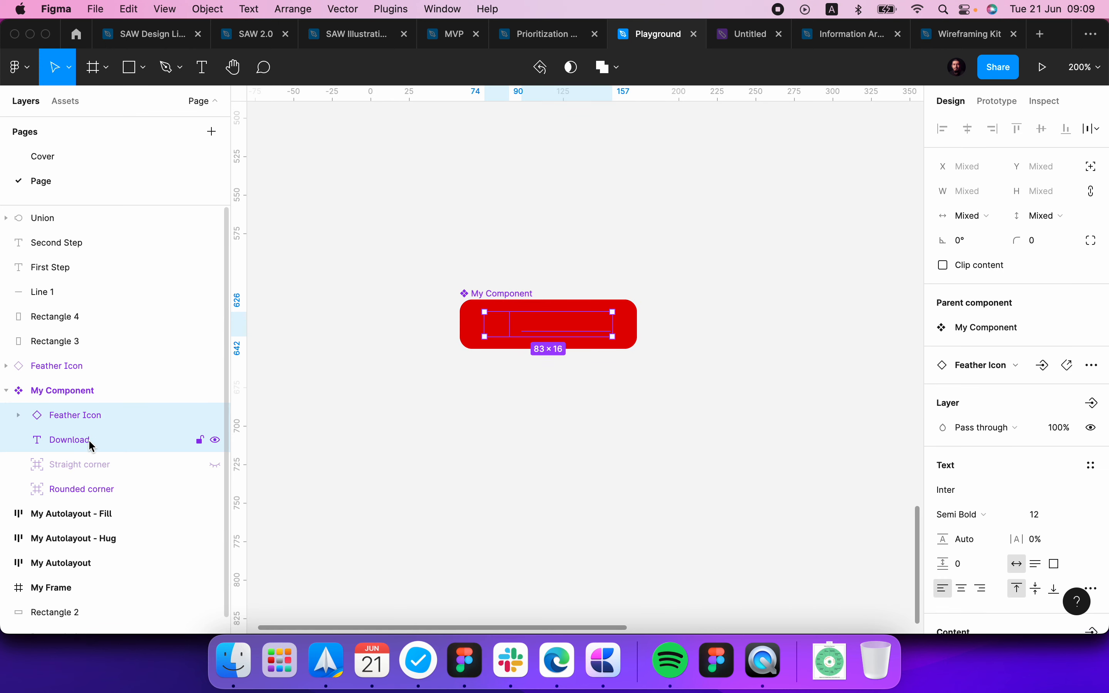
drag(88, 440, 99, 499)
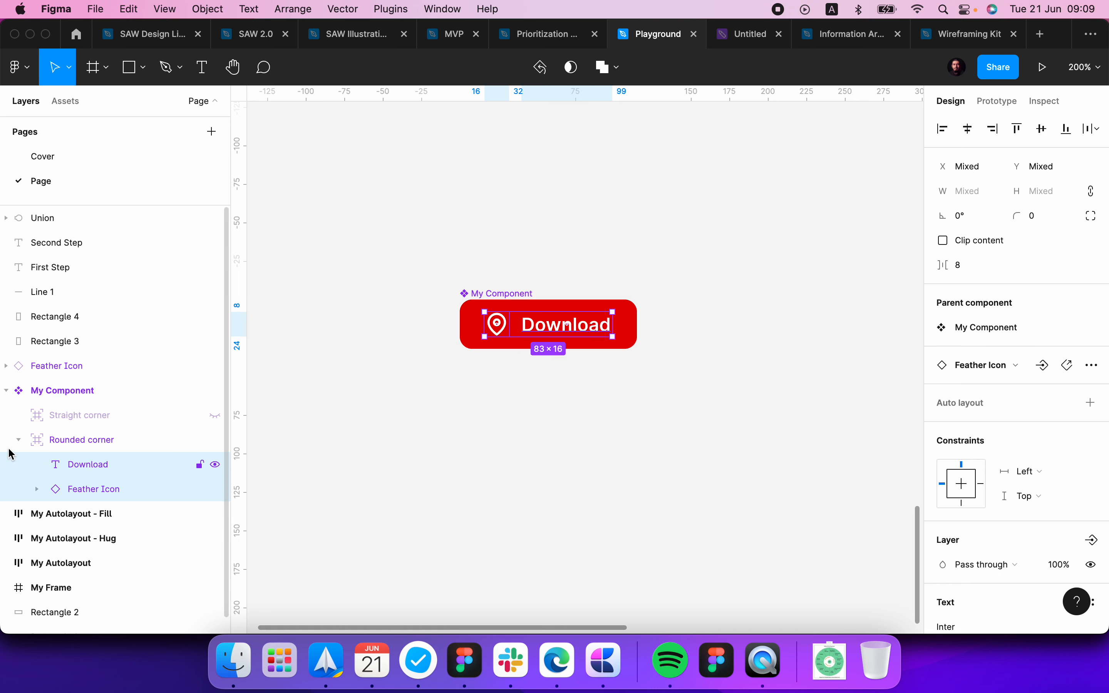
drag(87, 464, 61, 507)
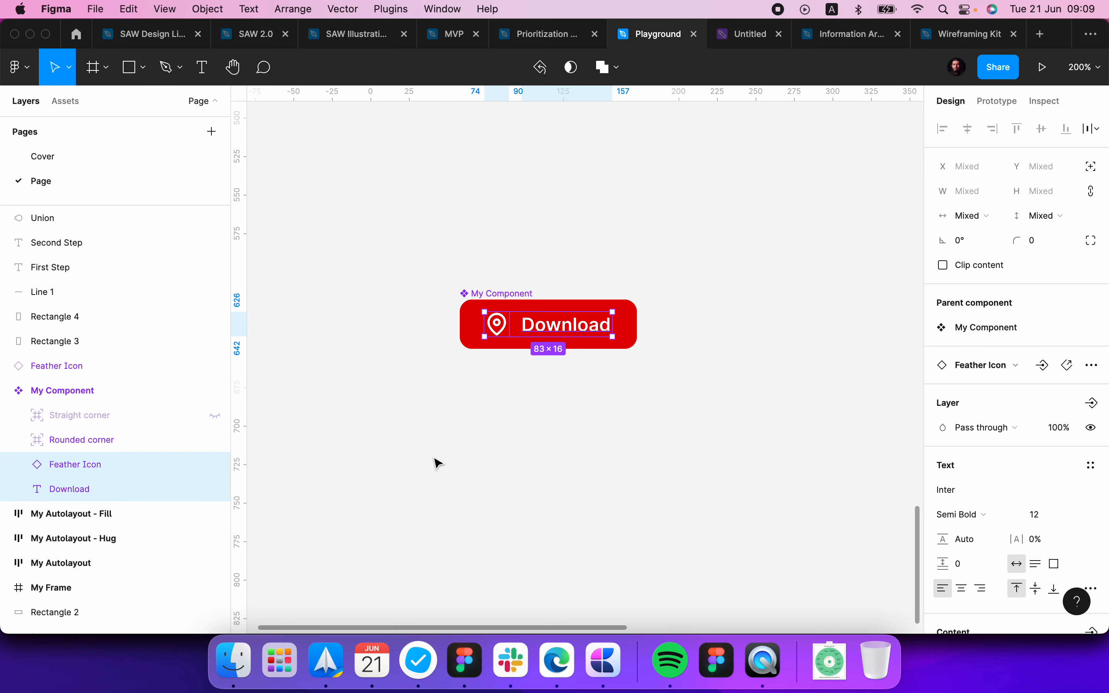
Step: Create a visibility component property named "Show Straight corner" with value False for the Straight corner frame
click(67, 415)
click(72, 399)
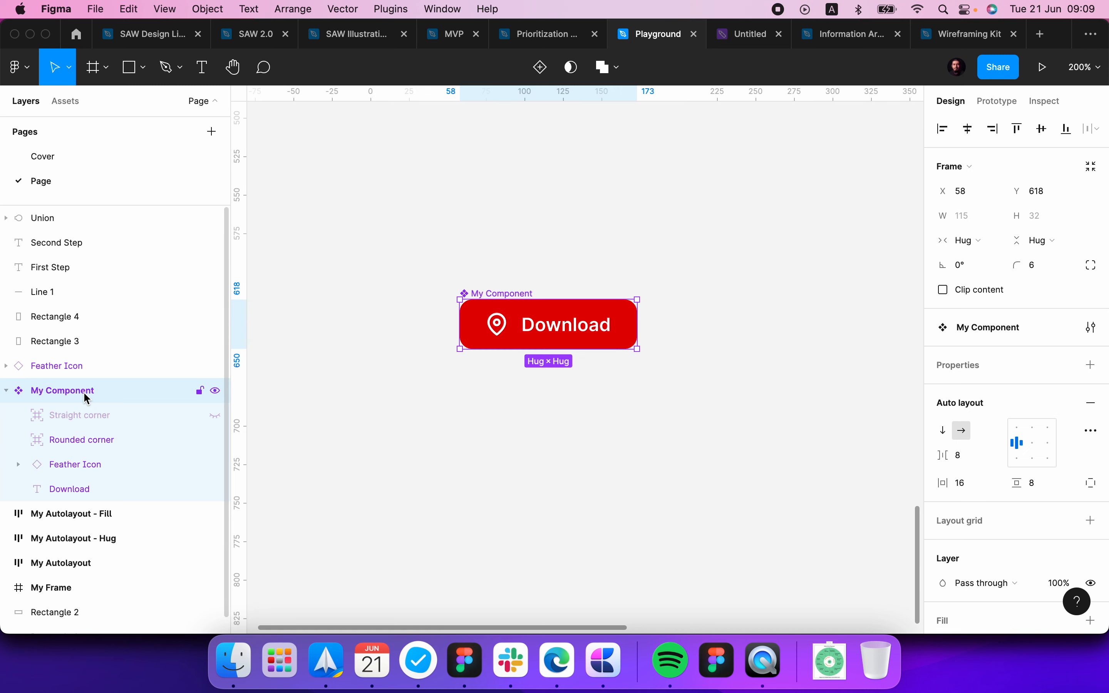
scroll(958, 390, down, 5)
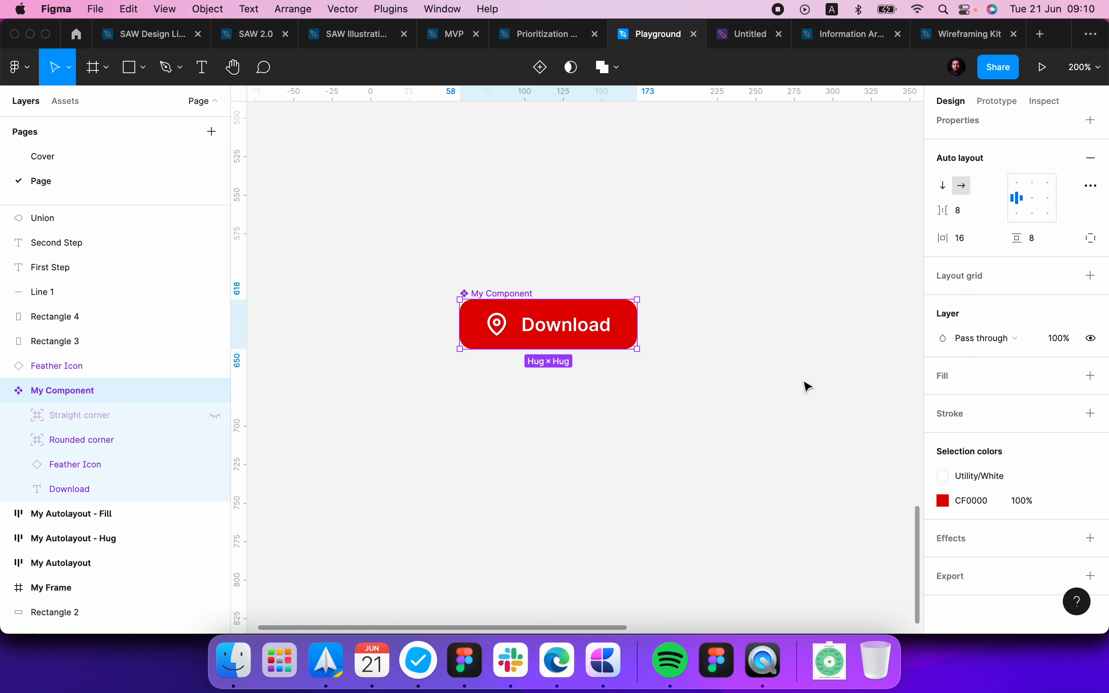
click(136, 407)
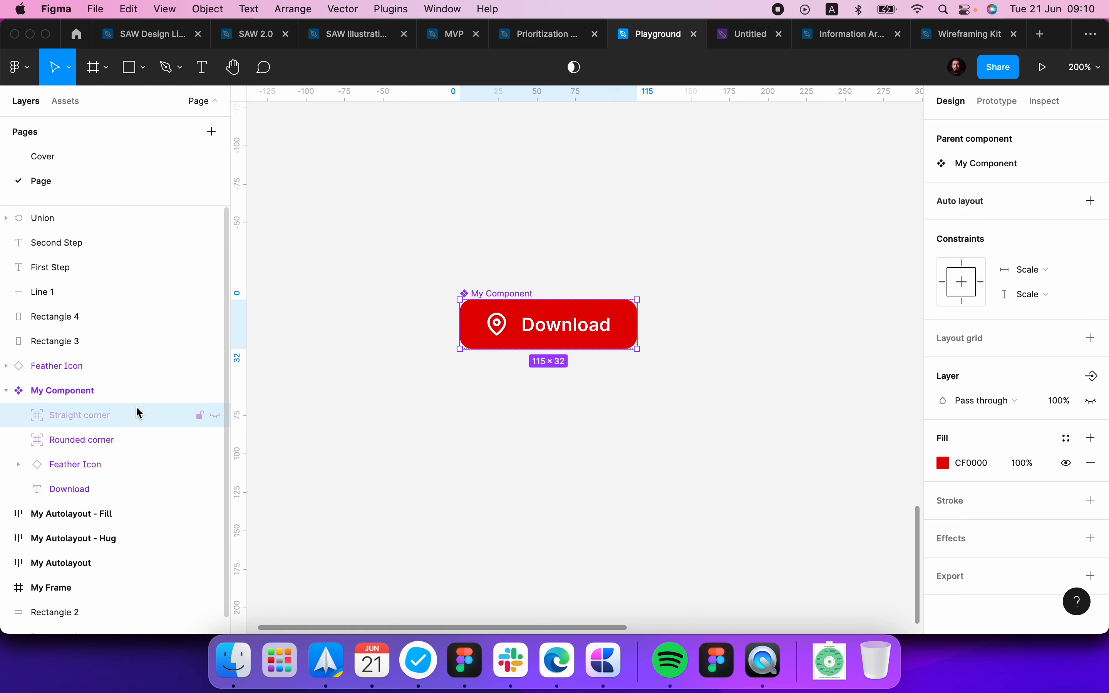
click(1093, 377)
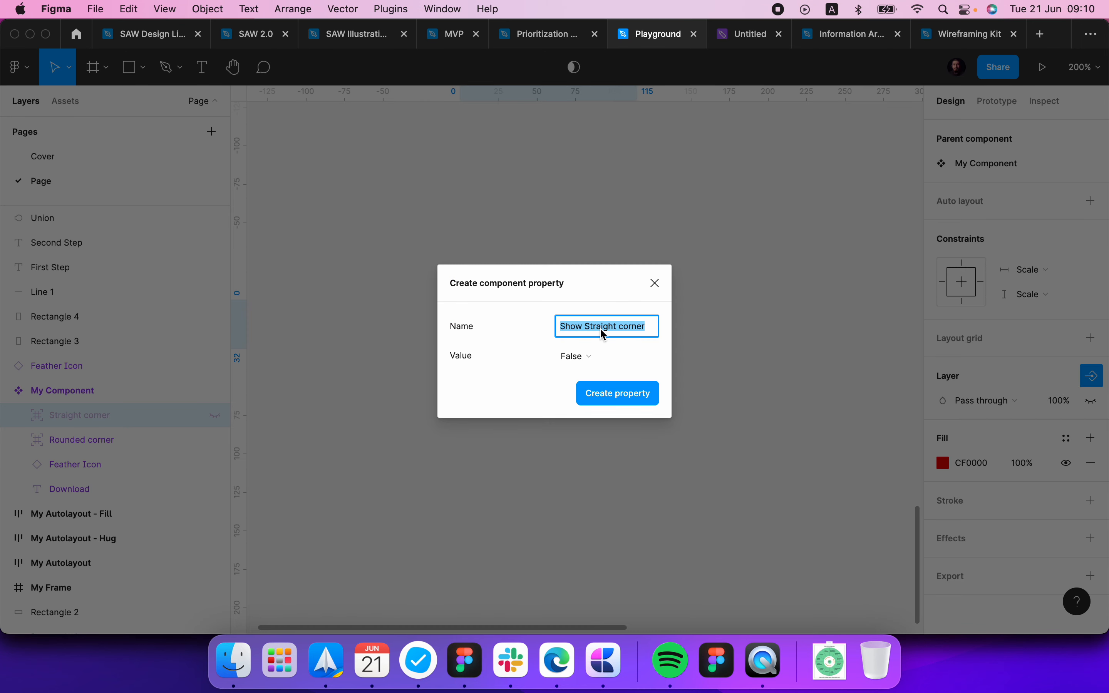
click(618, 393)
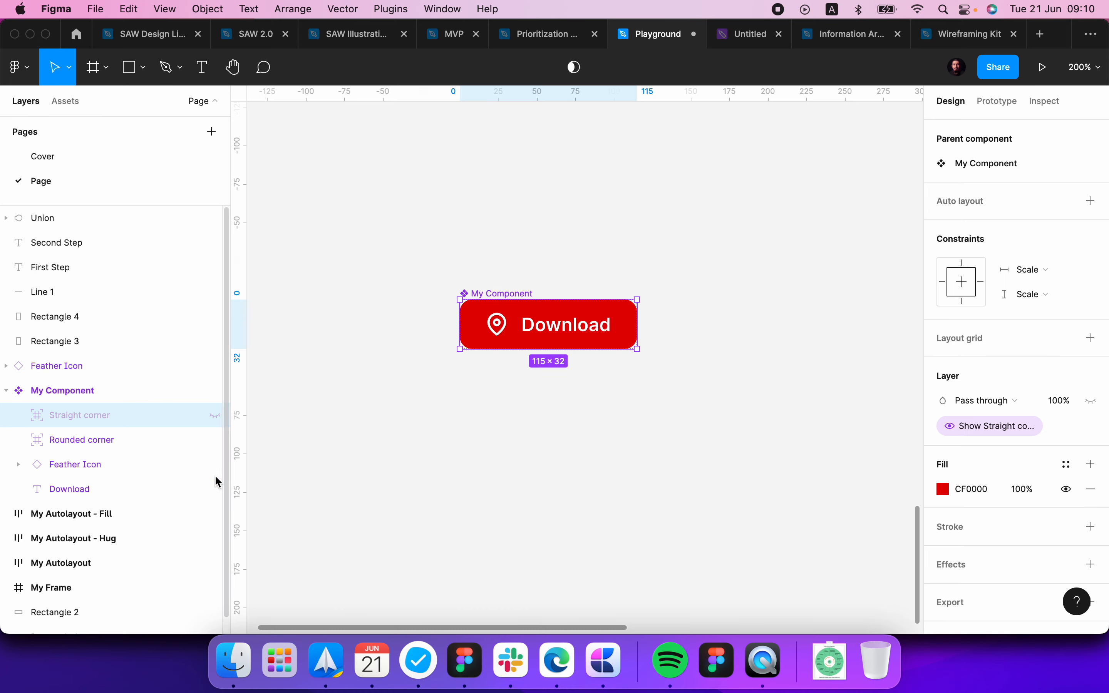
Step: Create a visibility component property named "Show Rounded corner" with value True for the Rounded corner frame and check My Component's property list
click(128, 443)
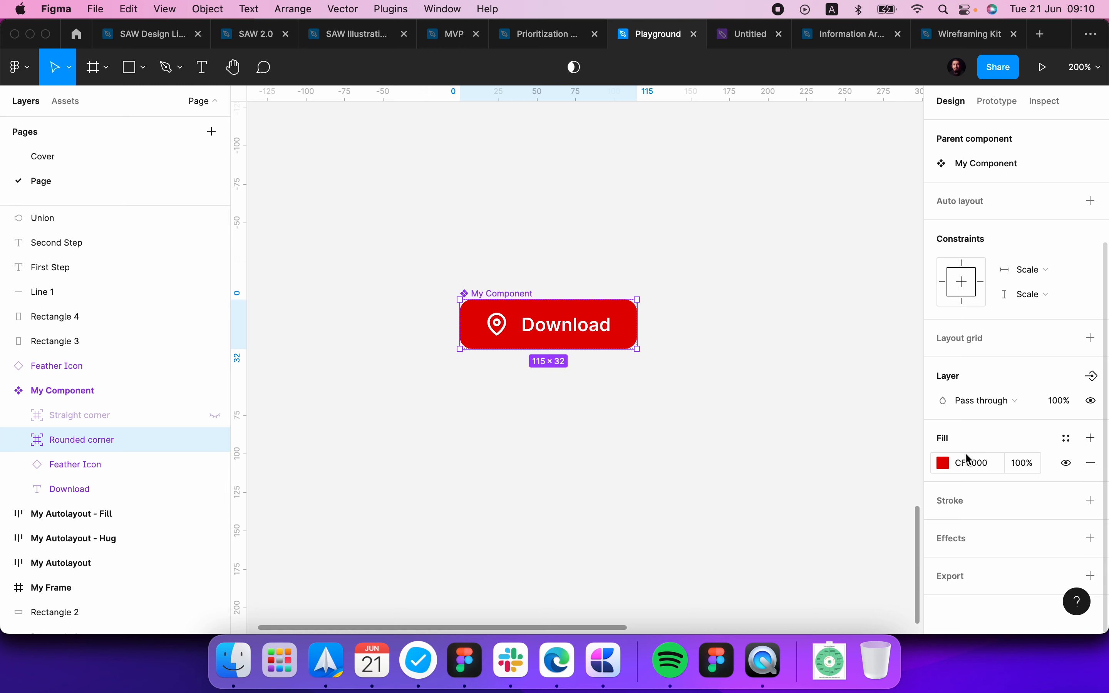
click(1092, 377)
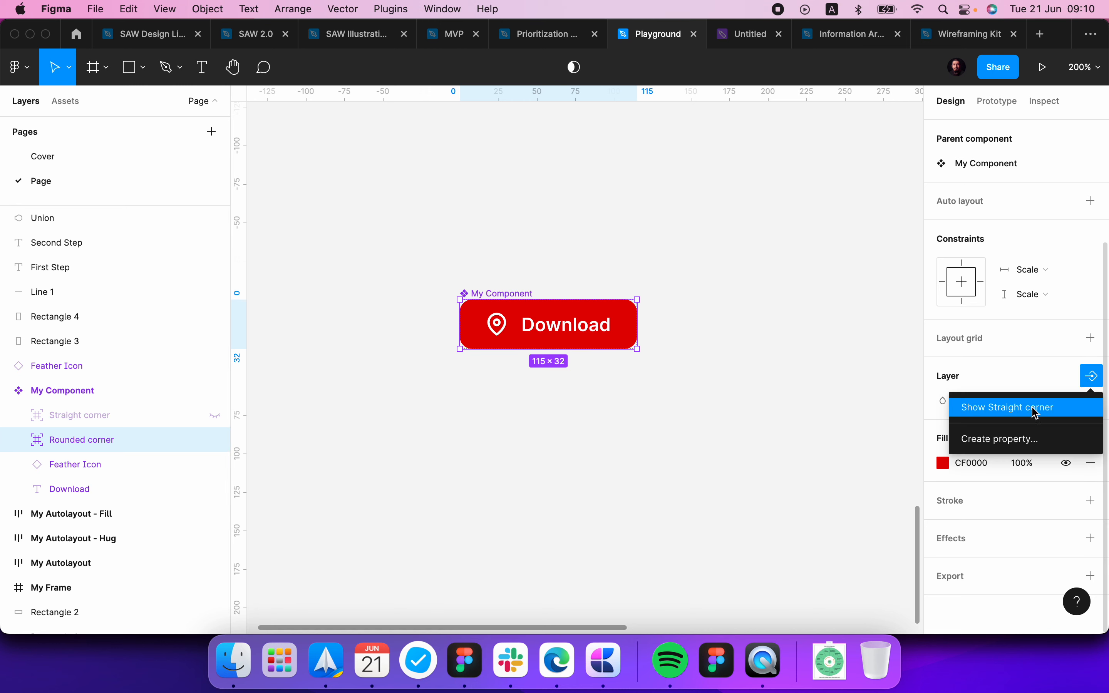
click(1028, 438)
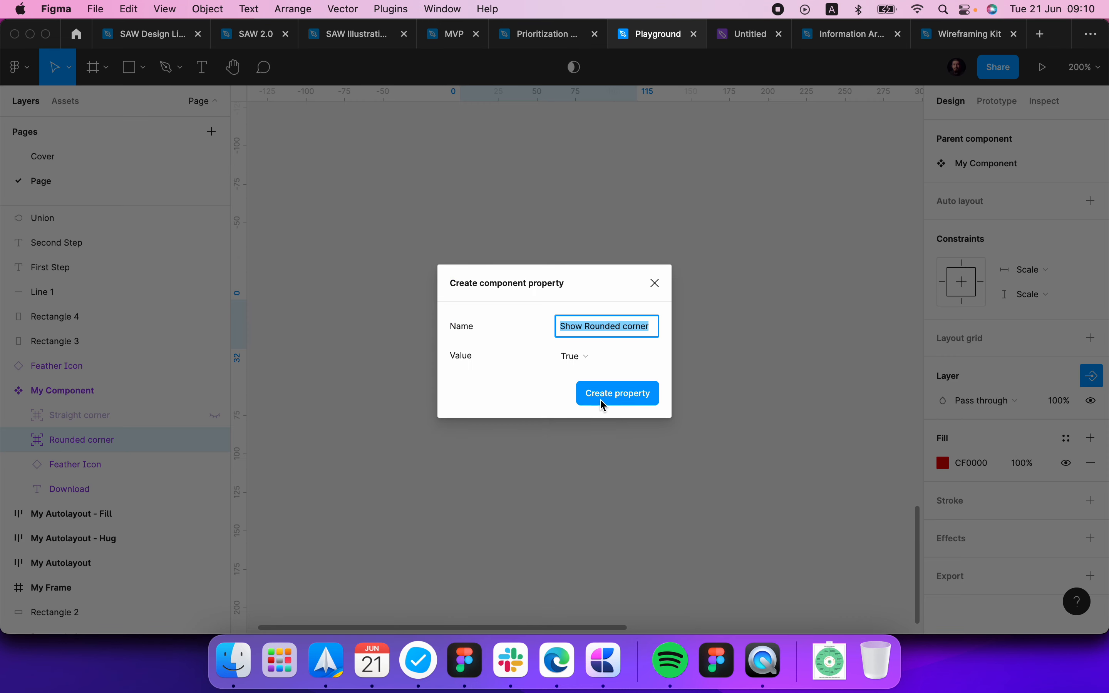
click(614, 397)
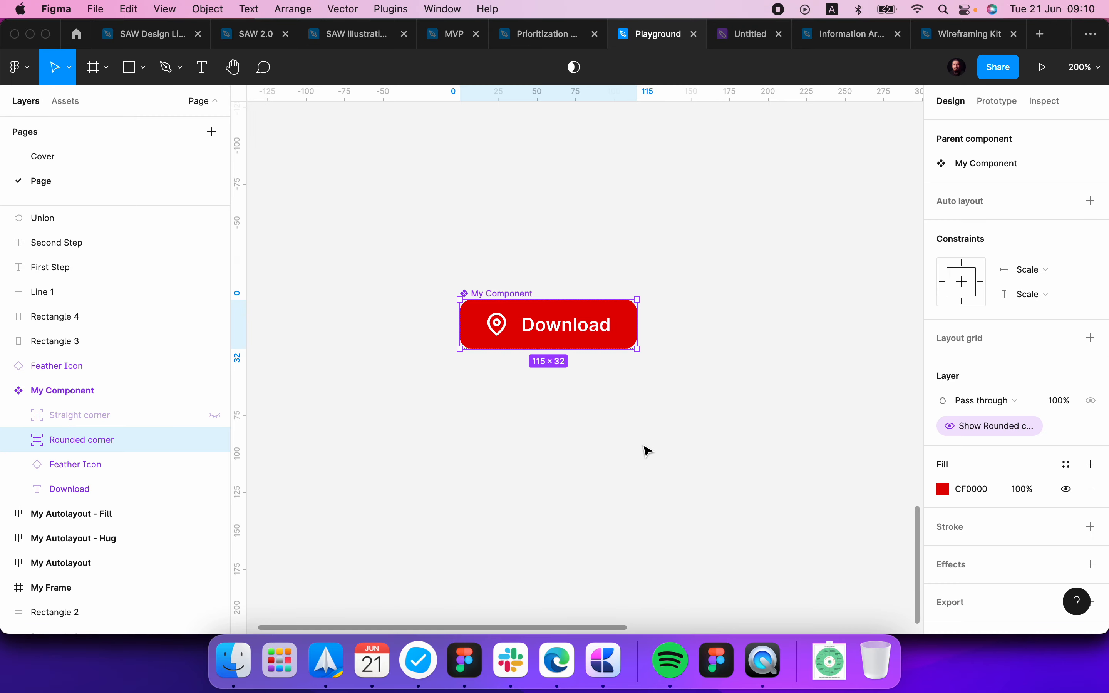
click(99, 399)
scroll(1027, 465, down, 3)
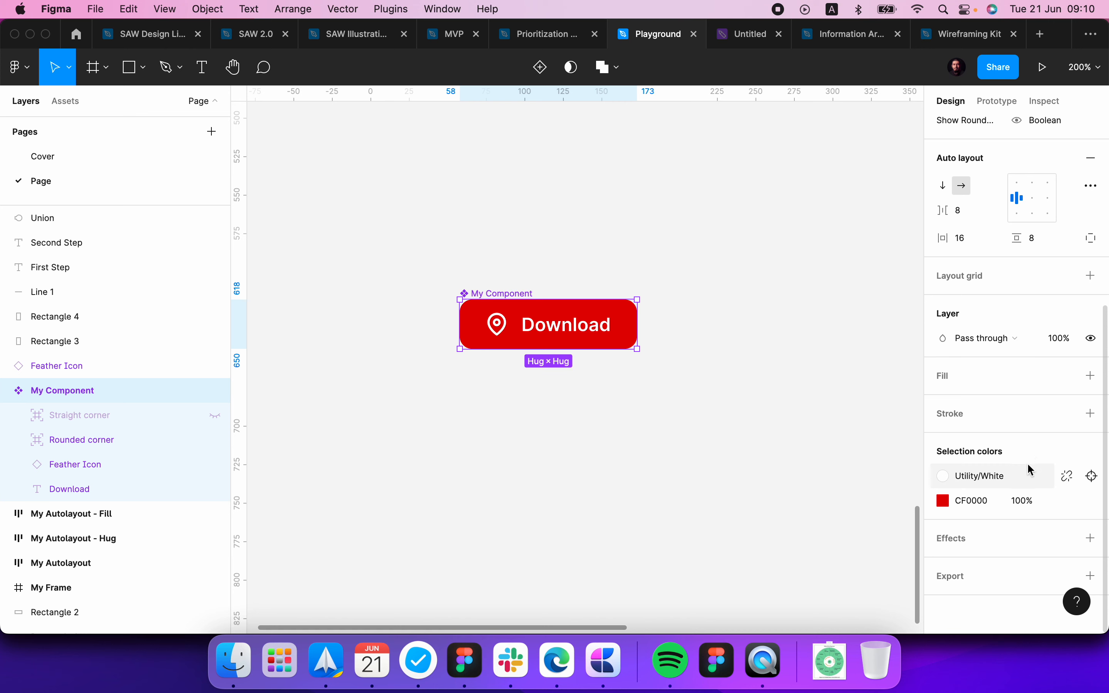
scroll(1003, 376, up, 3)
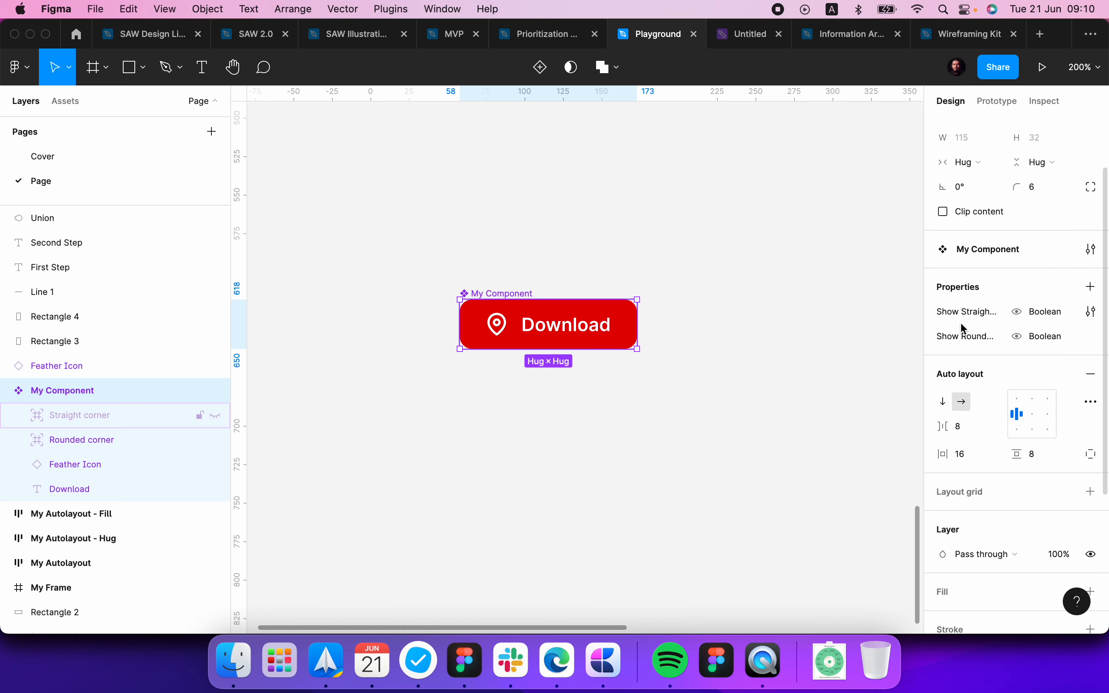
Step: Create a visibility component property named "Show Feather Icon" with value True for the Feather Icon layer and check My Component's properties
click(82, 462)
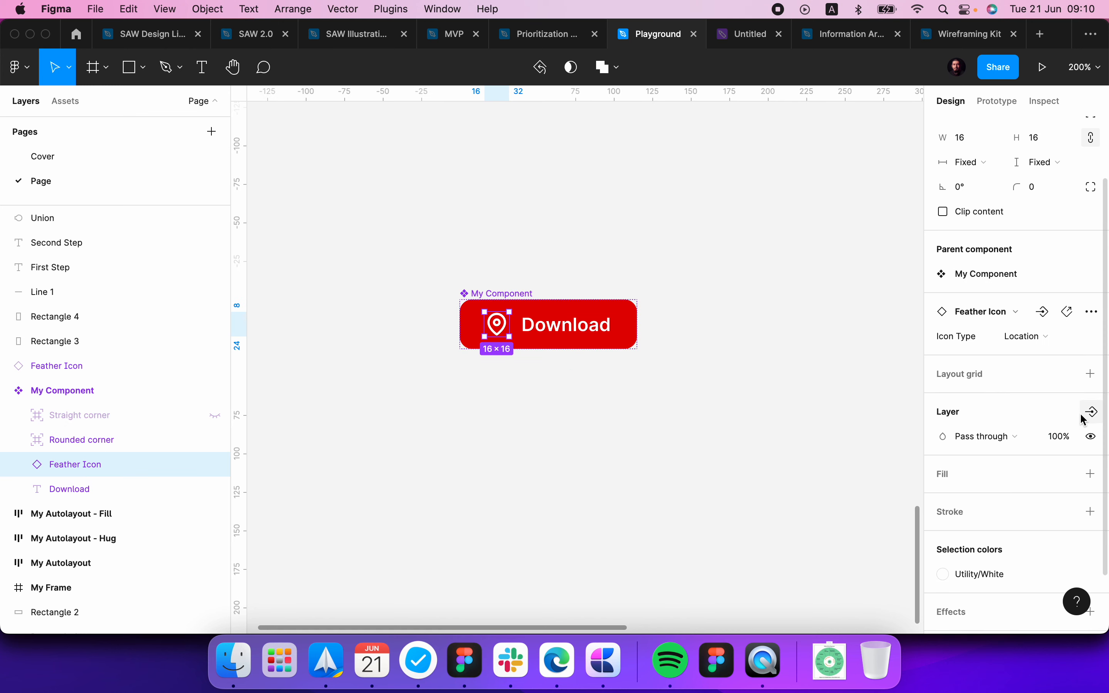
click(1092, 413)
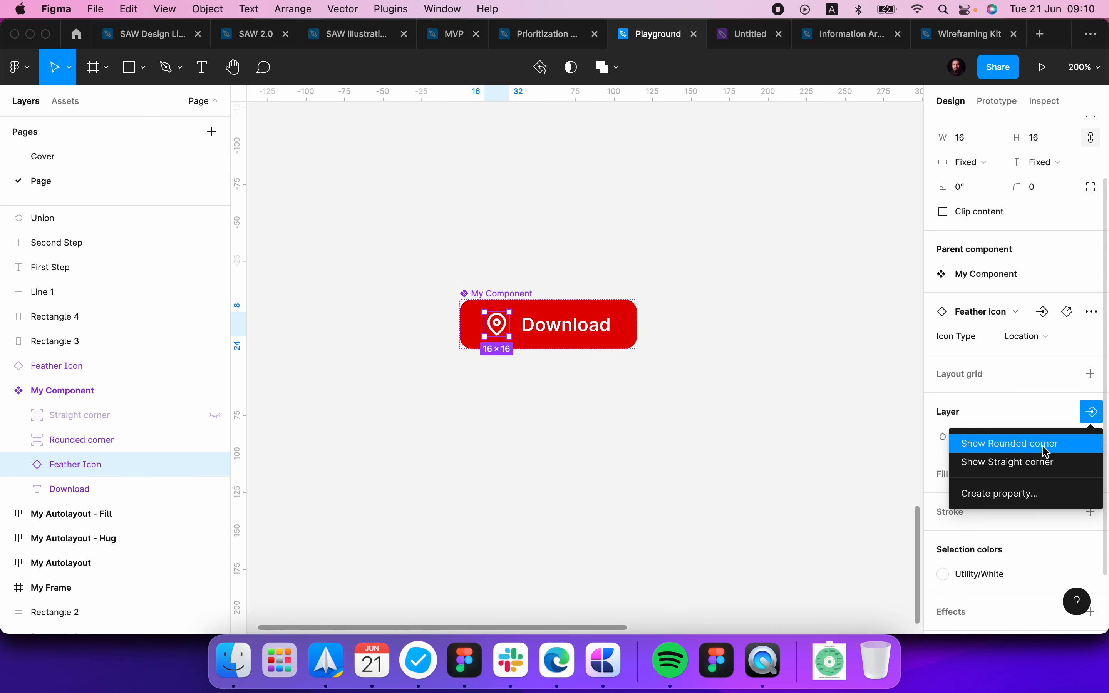
click(1021, 495)
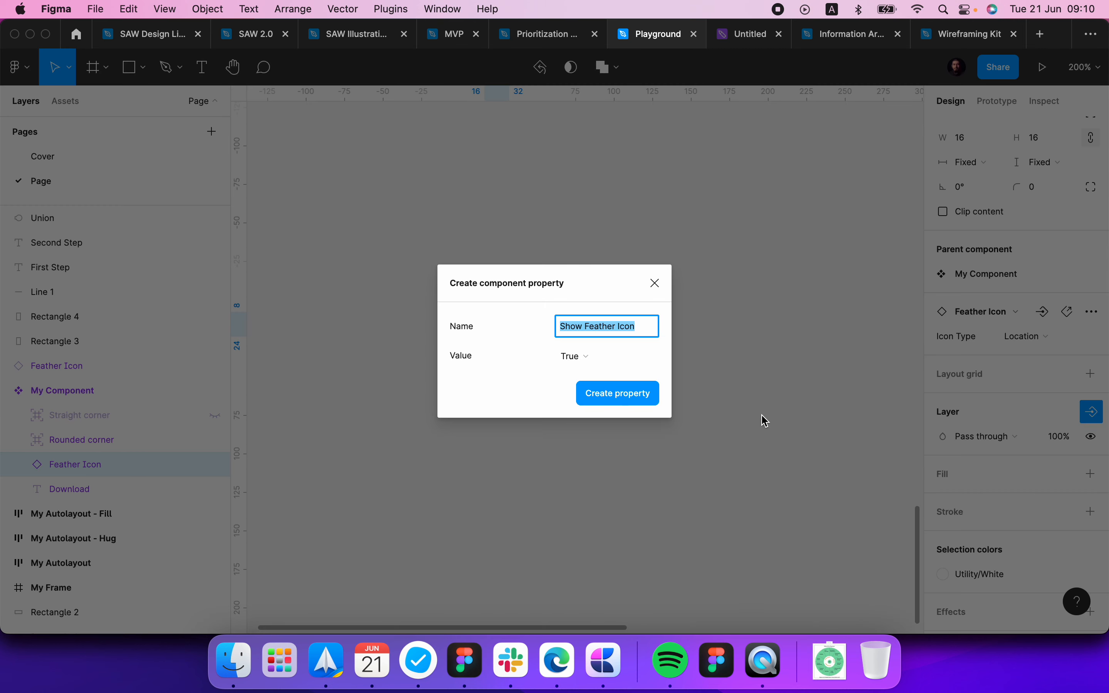
click(619, 398)
click(533, 425)
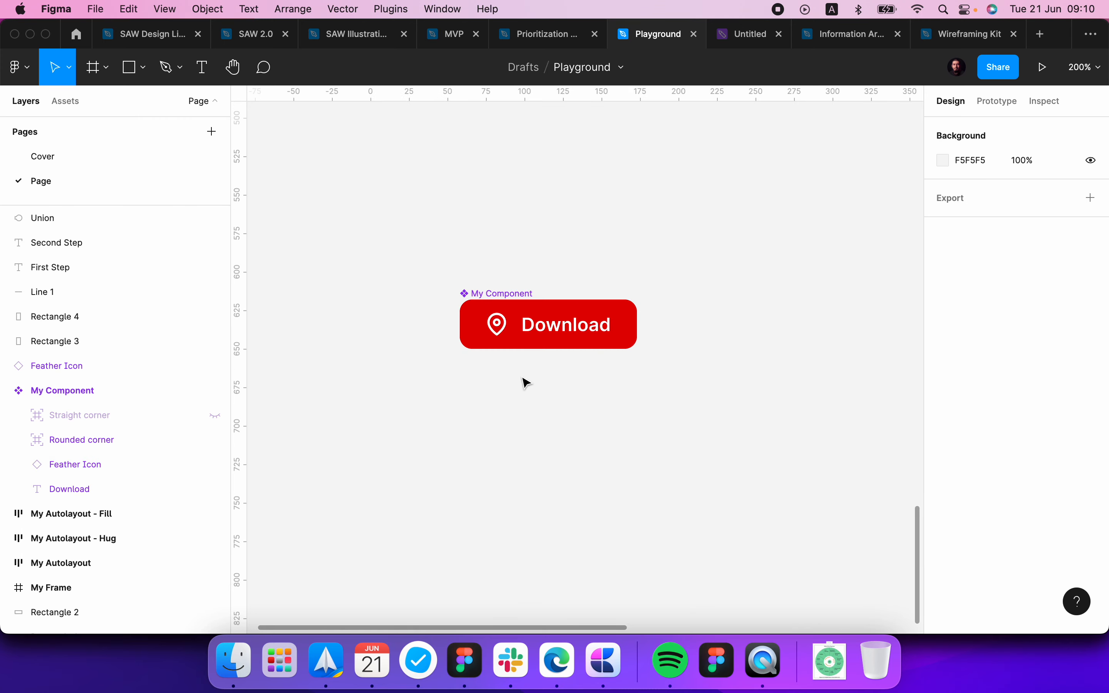
click(506, 293)
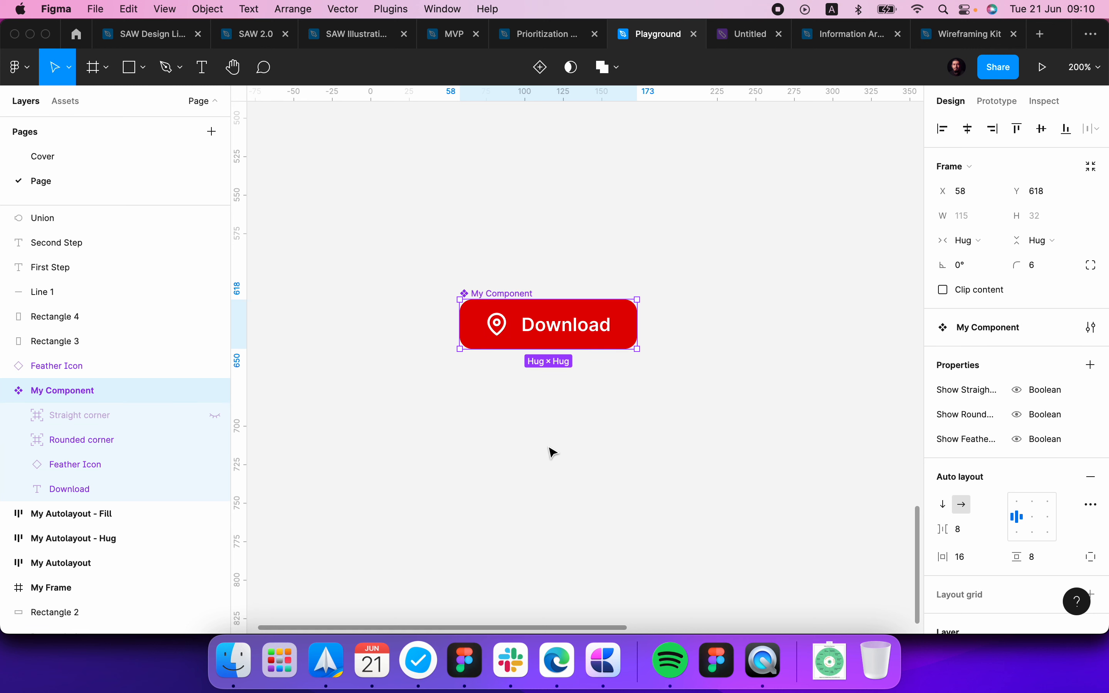
click(624, 426)
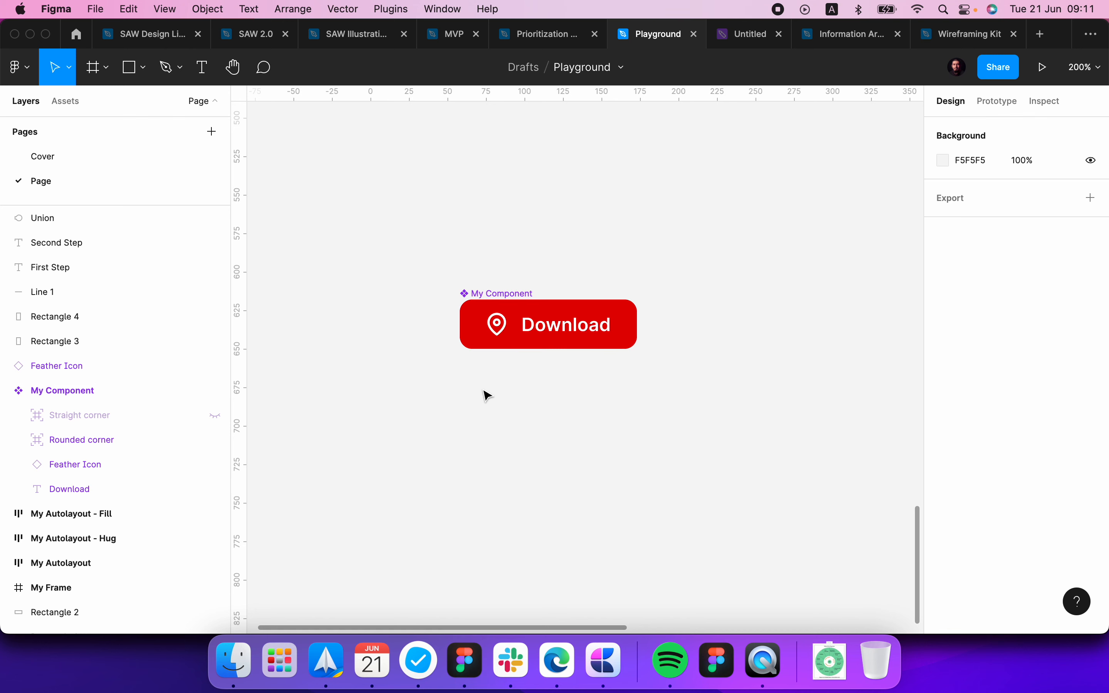
Step: Place an instance of My Component level with the original, about 70 px to its right
scroll(485, 394, right, 4)
click(468, 310)
alt+drag(475, 315, 760, 316)
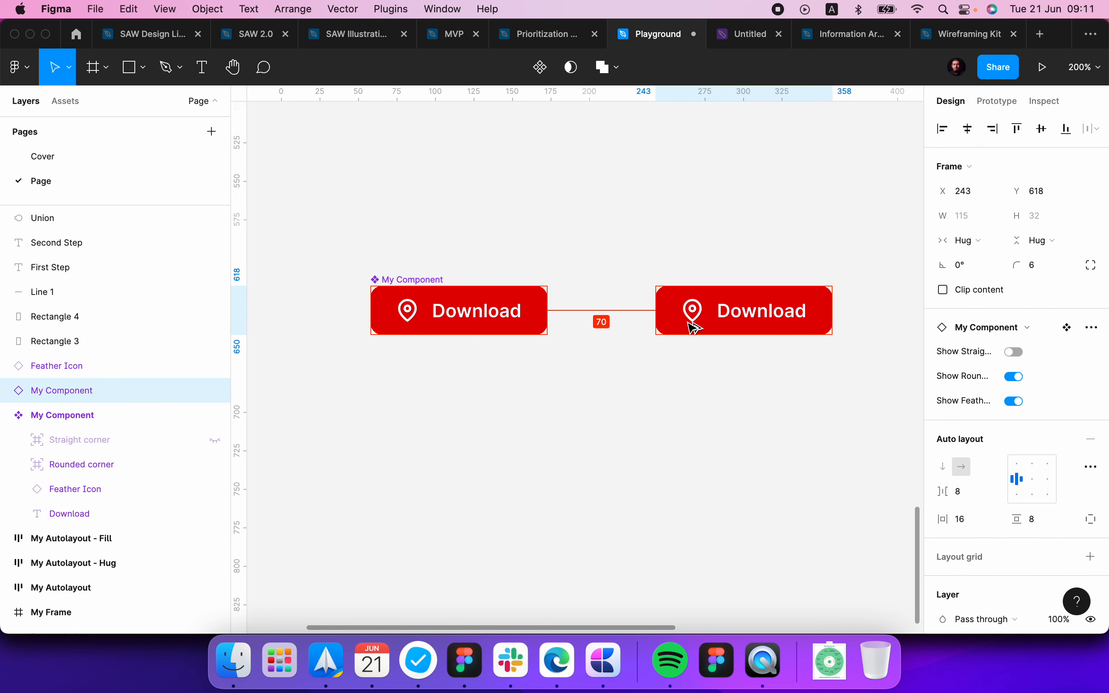
scroll(718, 498, right, 1)
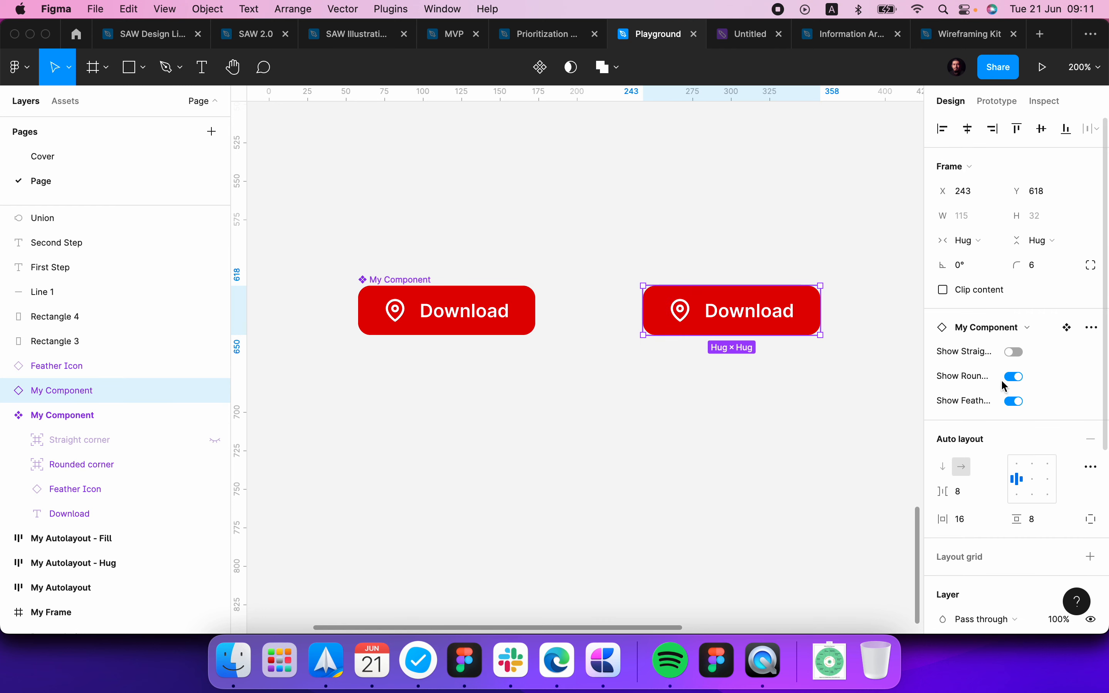
Step: In the instance, turn off Show Rounded corner and Show Feather Icon, and turn on Show Straight corner
click(1015, 377)
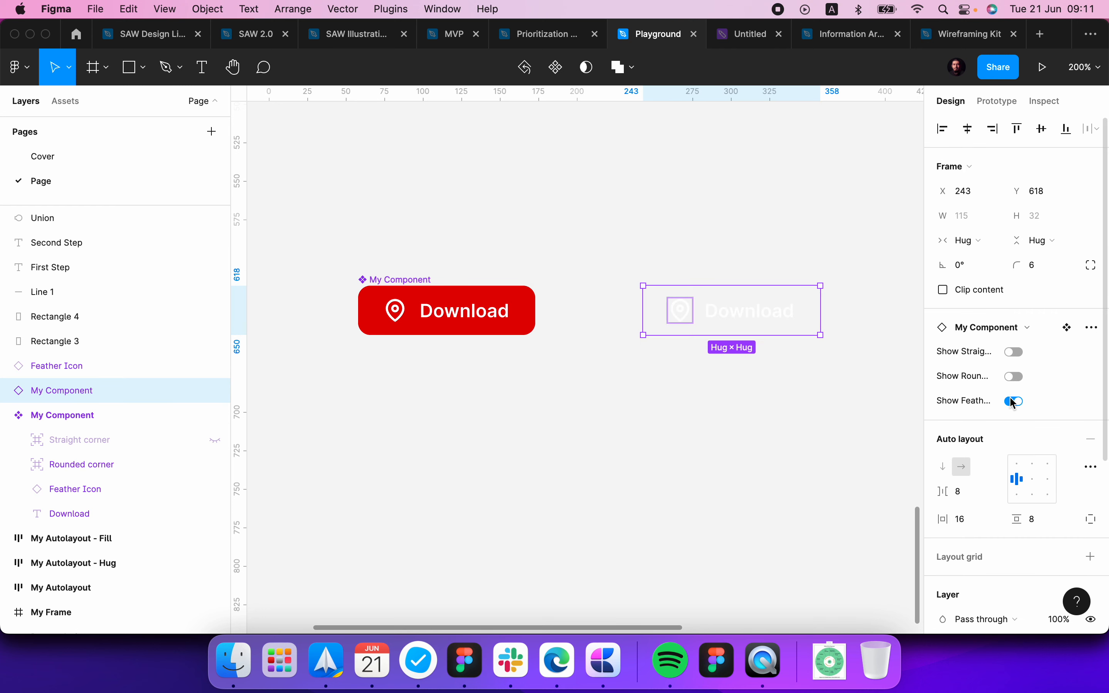
click(1016, 401)
click(1015, 352)
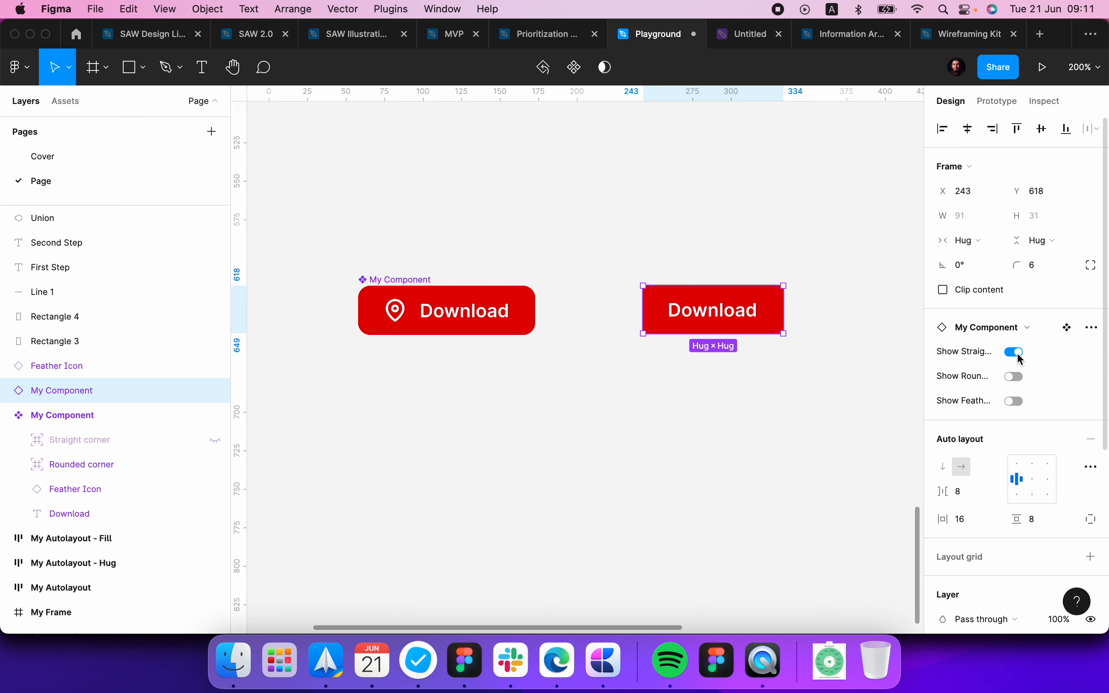
click(759, 428)
click(724, 325)
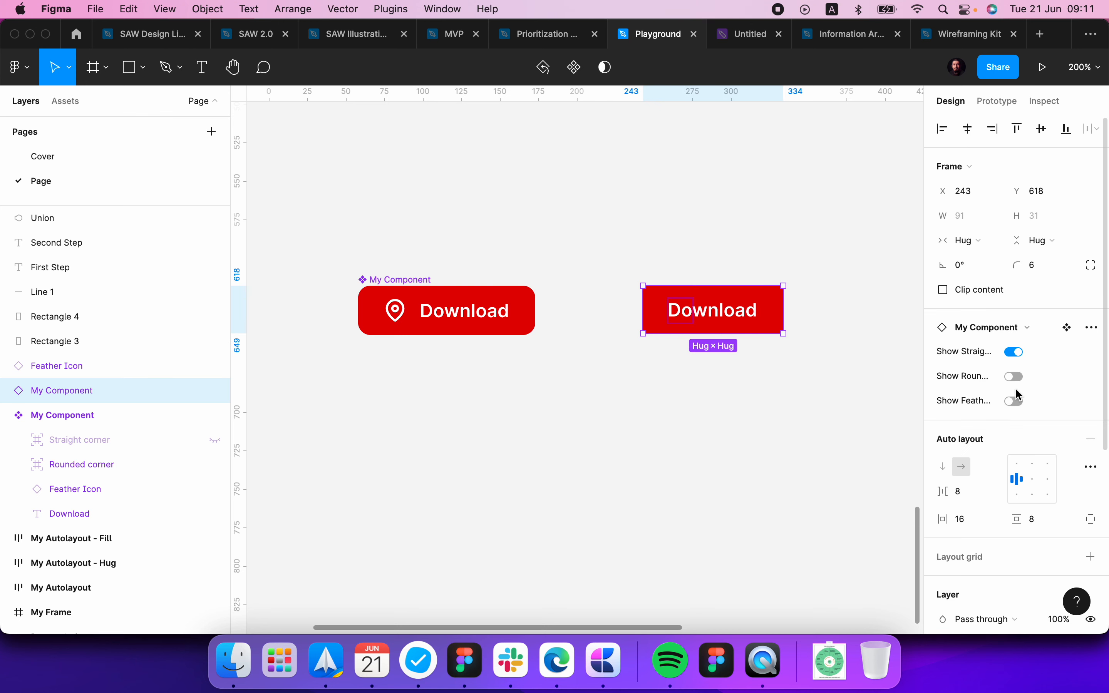
Step: Test Show Feather Icon on the instance by switching it on and off several times, leaving it on
click(1015, 402)
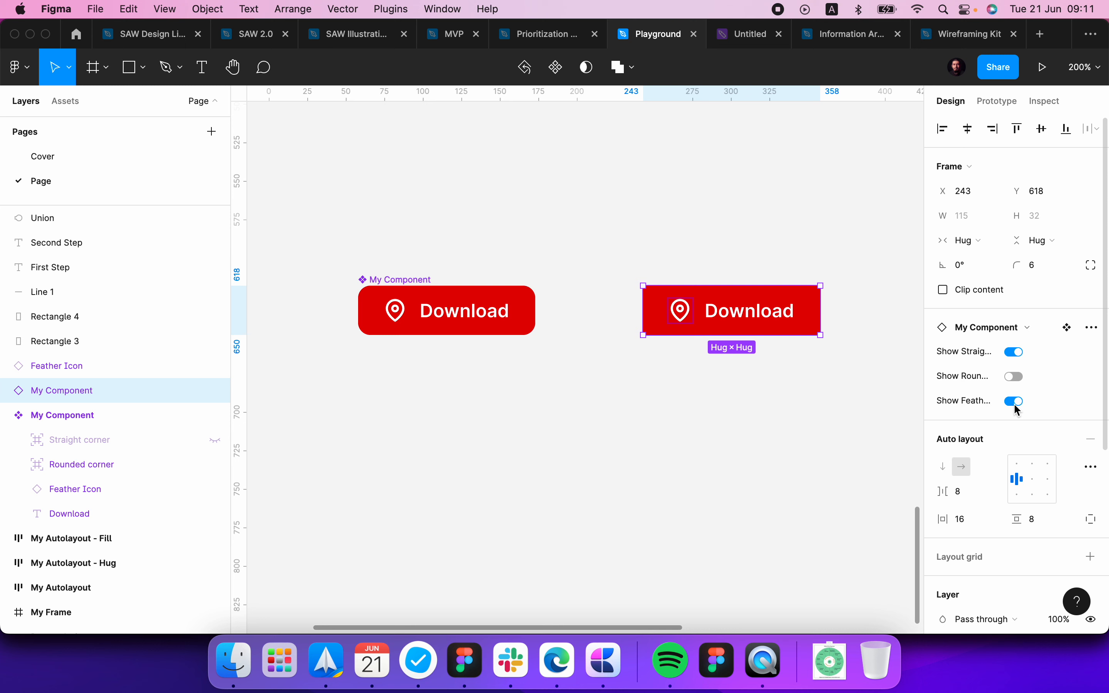
click(1014, 403)
click(1014, 402)
click(1014, 402)
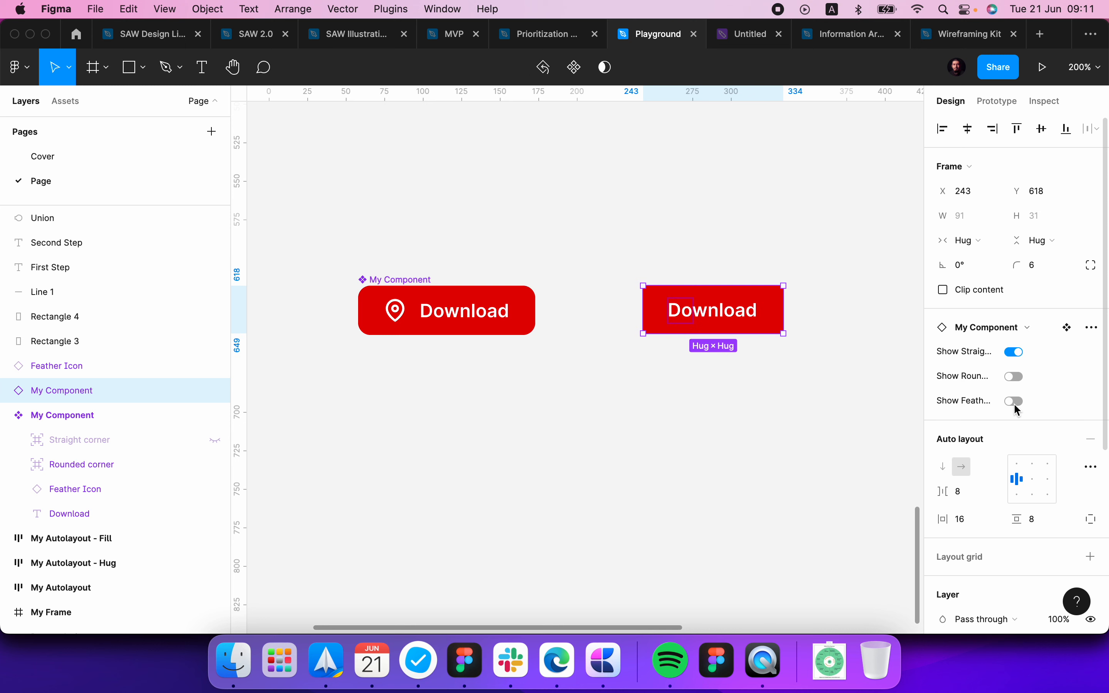
click(1014, 402)
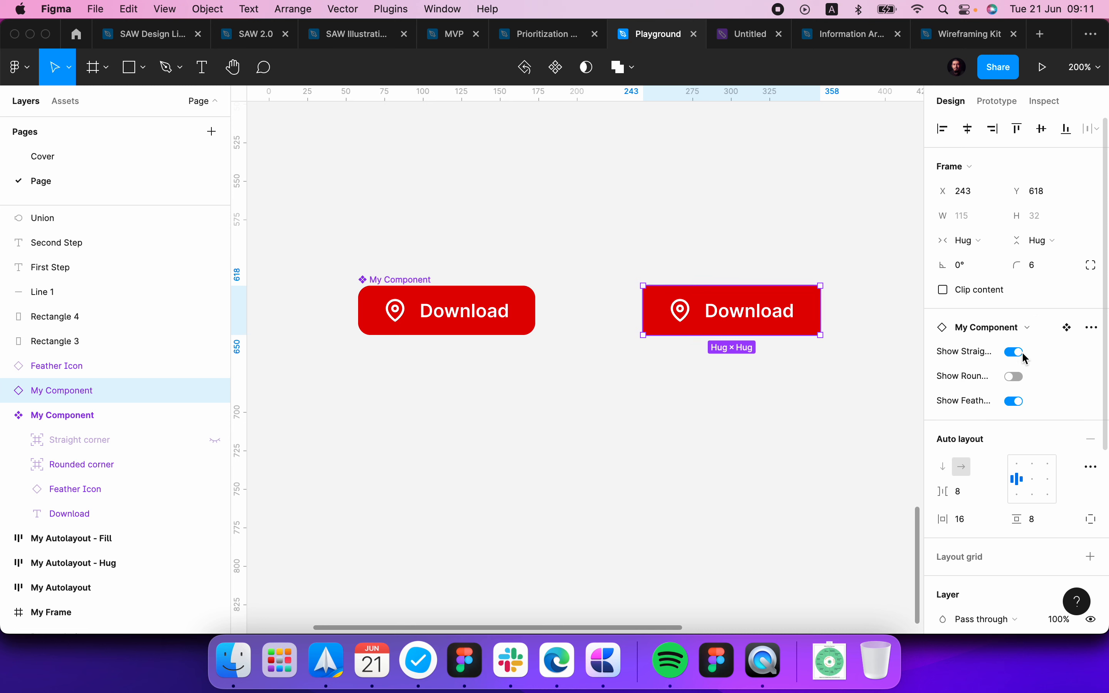
click(1017, 403)
click(1016, 403)
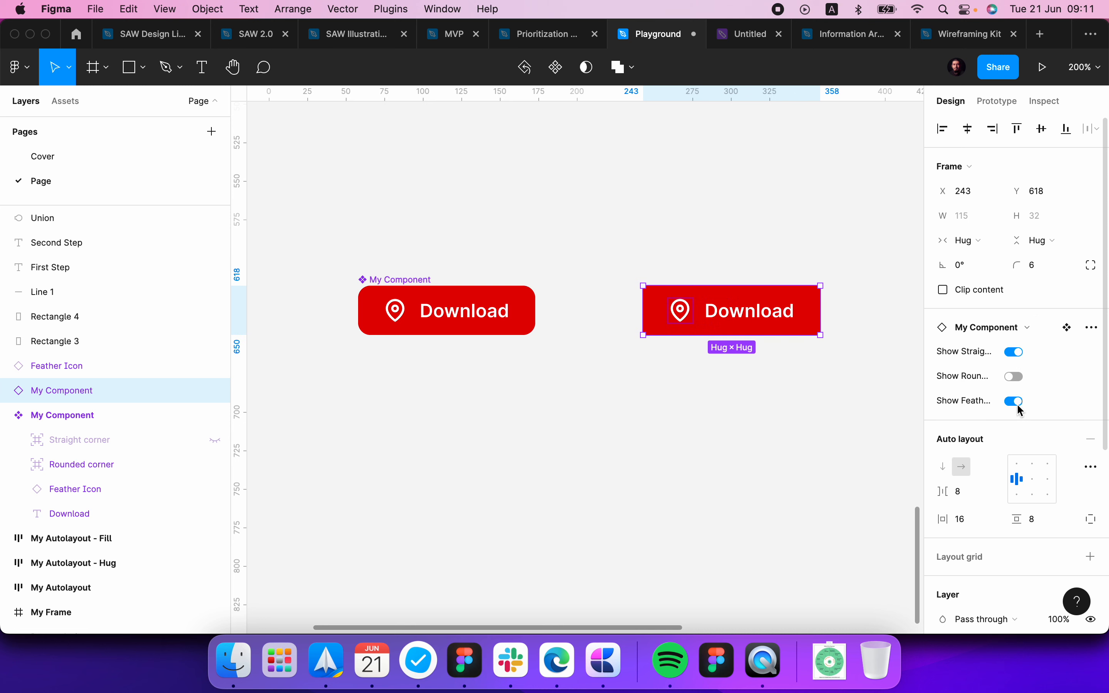
click(739, 343)
click(717, 323)
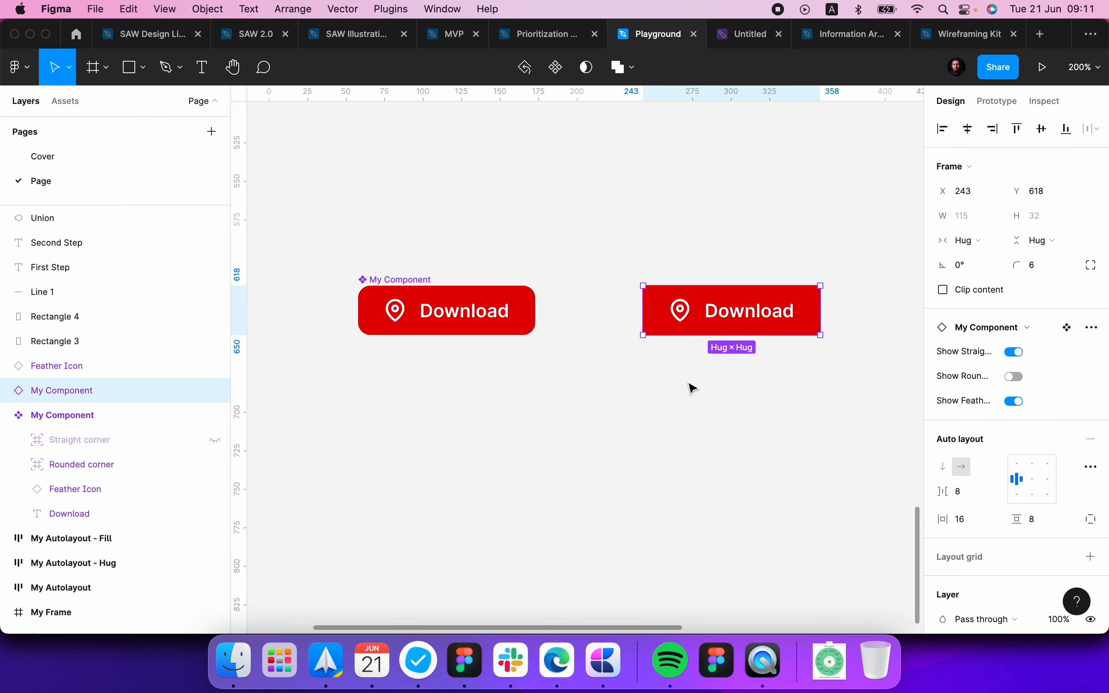
click(687, 413)
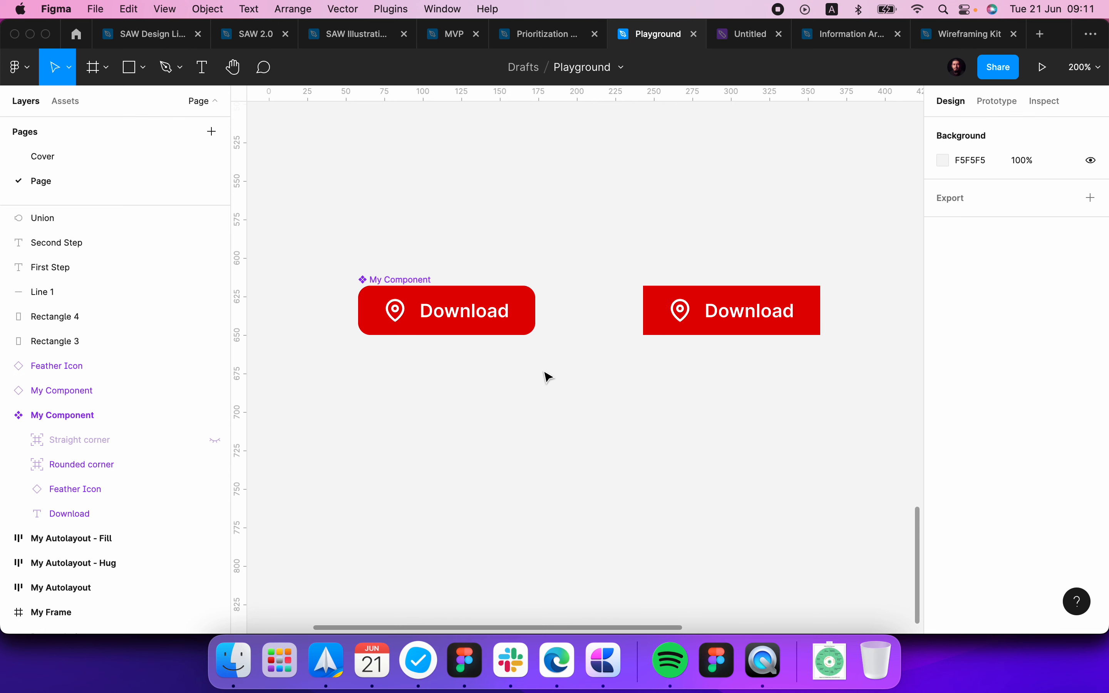
Step: Select the Download text layer inside the main My Component and examine its layer, text and content settings
click(480, 318)
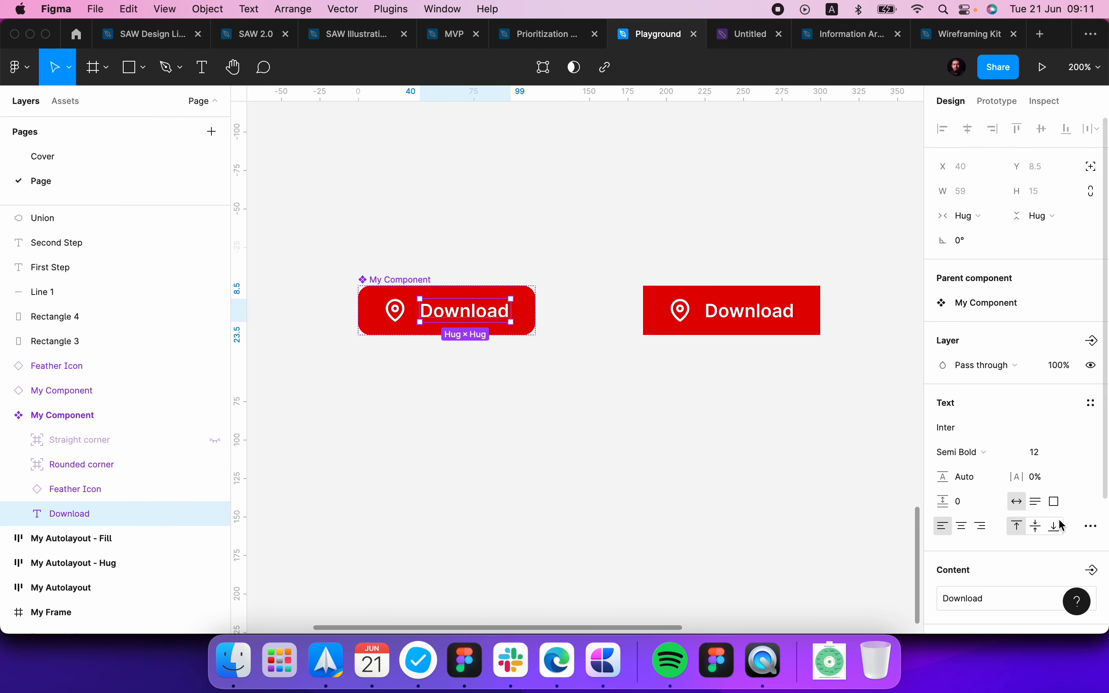
scroll(1024, 443, down, 3)
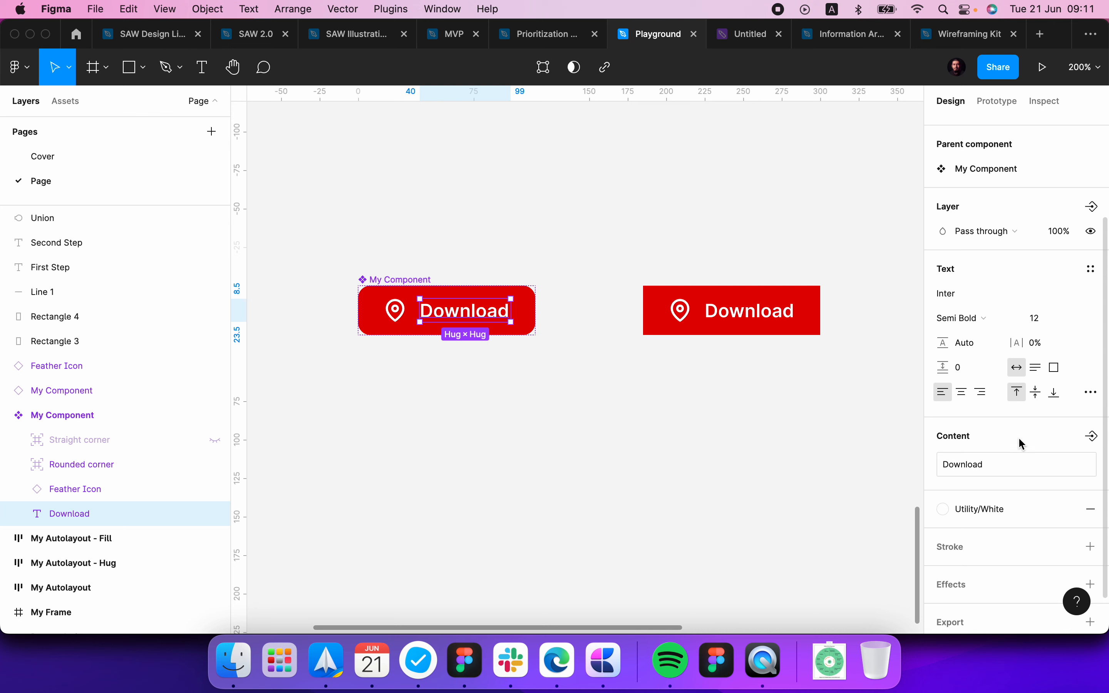
scroll(1025, 443, up, 3)
scroll(1024, 444, down, 3)
scroll(1024, 443, up, 3)
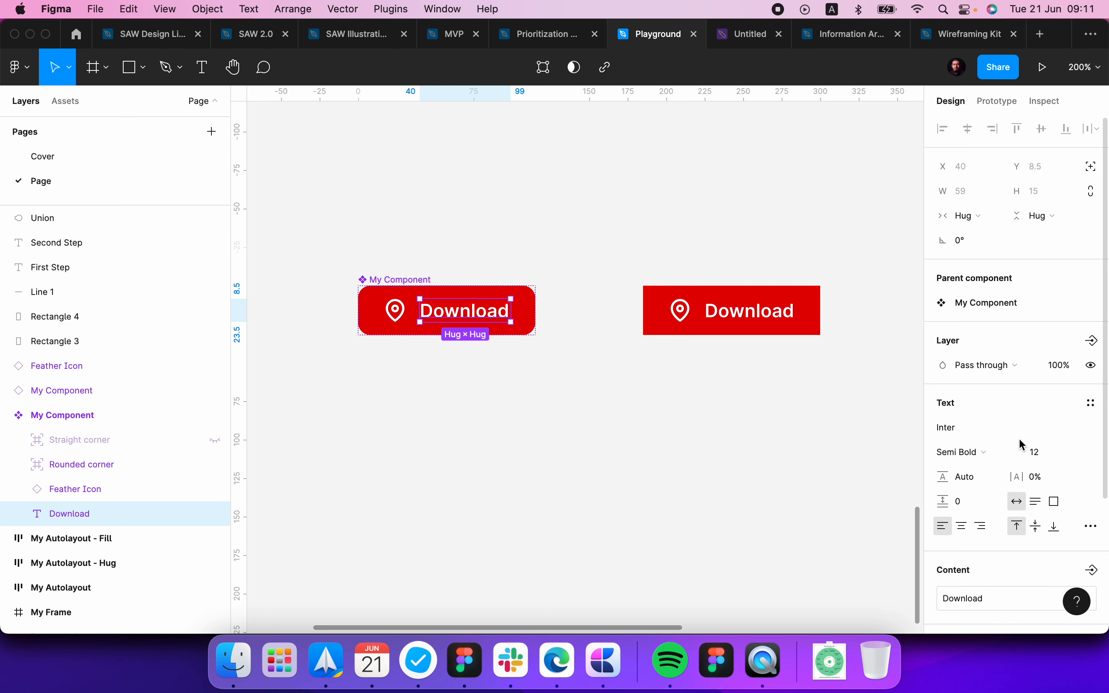